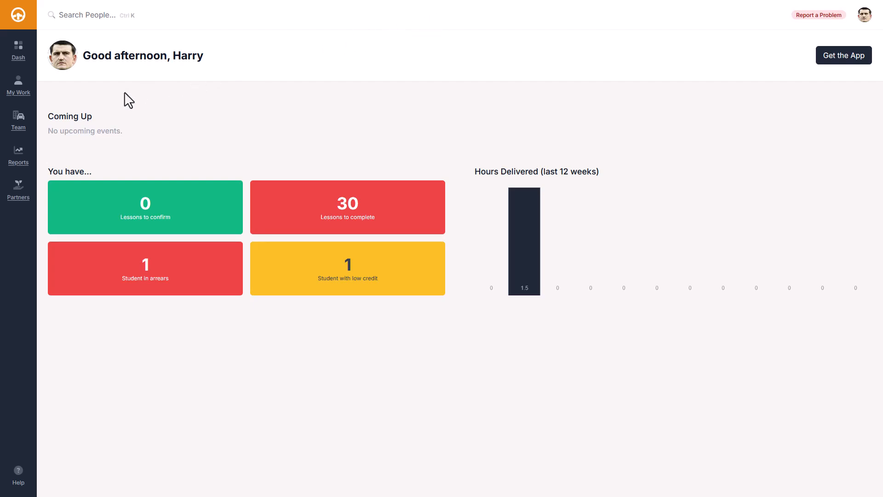
Step: Show the Team Enquiries list with its 5 new, 9 qualified and 7 discarded enquiries
{"action": "left_click", "coordinate": [18, 118]}
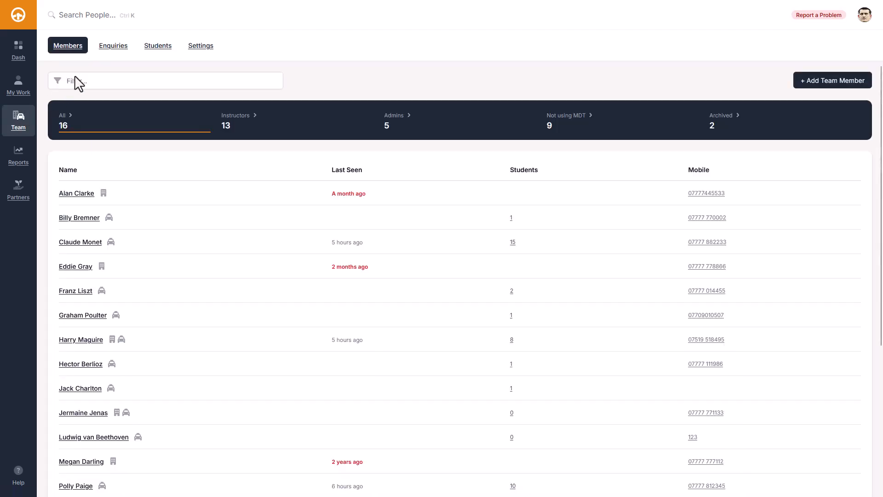
{"action": "left_click", "coordinate": [114, 46]}
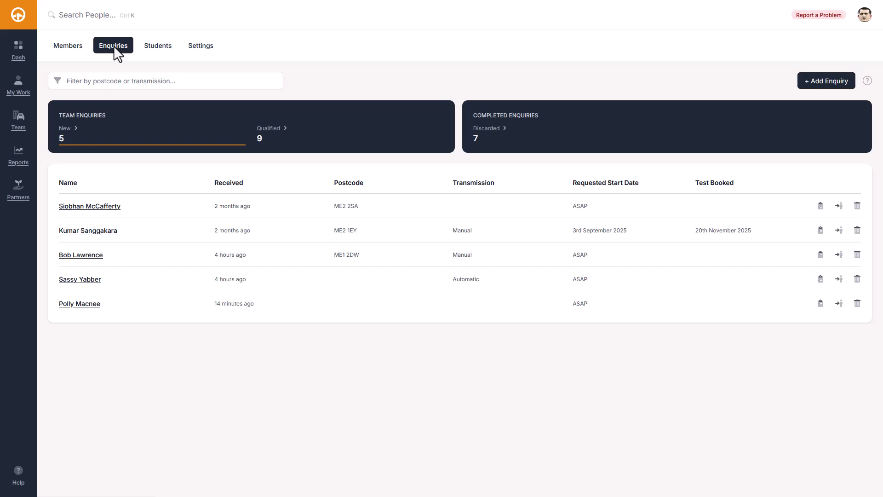
Step: Start a new enquiry with the student's name and mobile telephone number
{"action": "left_click", "coordinate": [817, 83]}
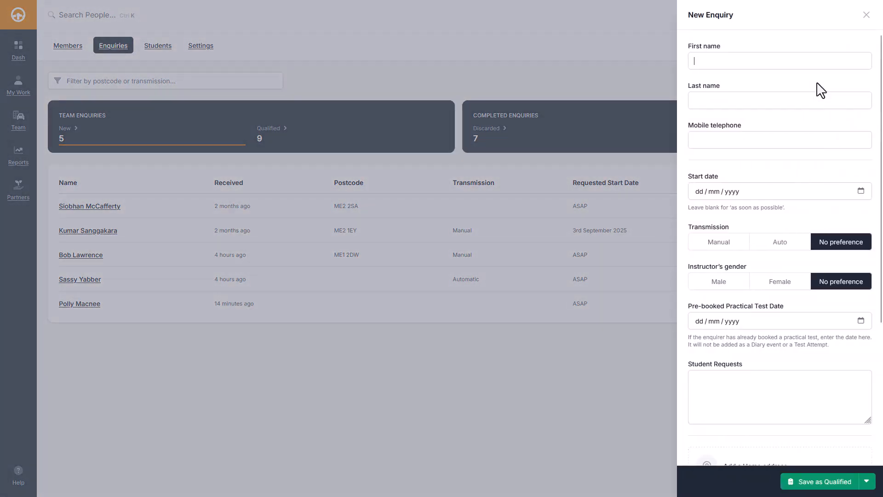
{"action": "type", "text": "Jo"}
{"action": "type", "text": "Smith"}
{"action": "key", "text": "Tab"}
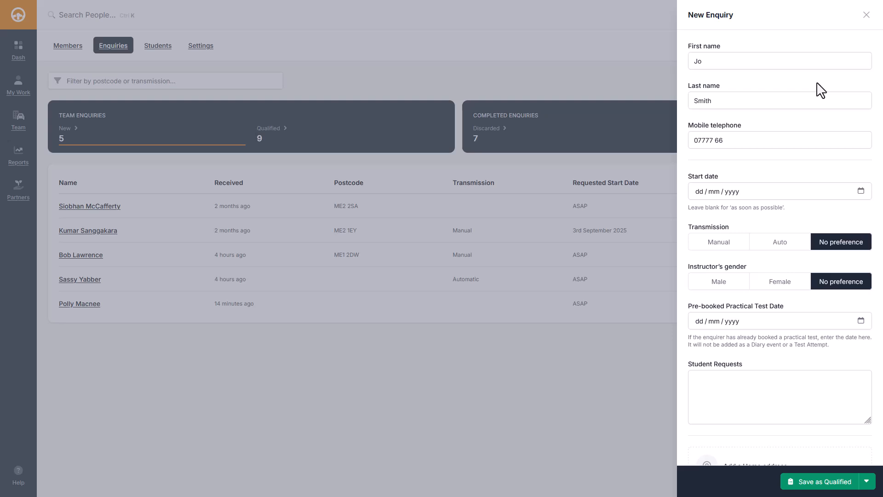
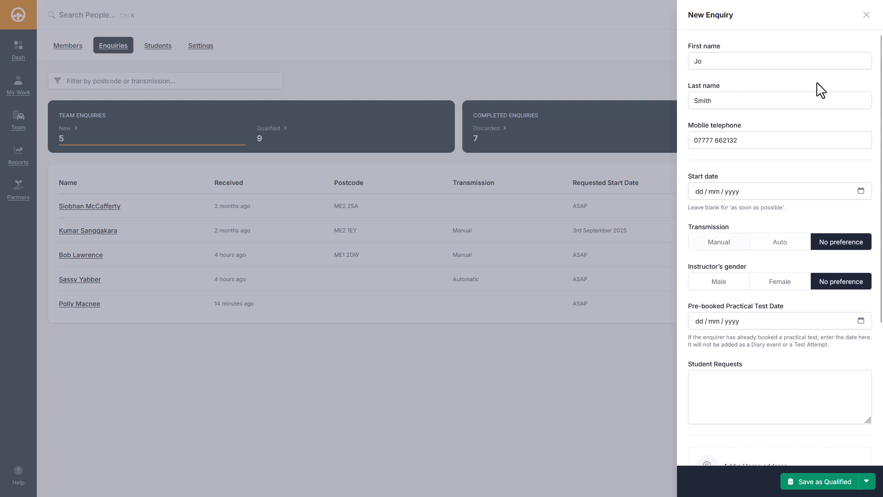
Step: Choose Manual and a Female instructor, request 'Very Nervous', and save as qualified
{"action": "key", "text": "Right"}
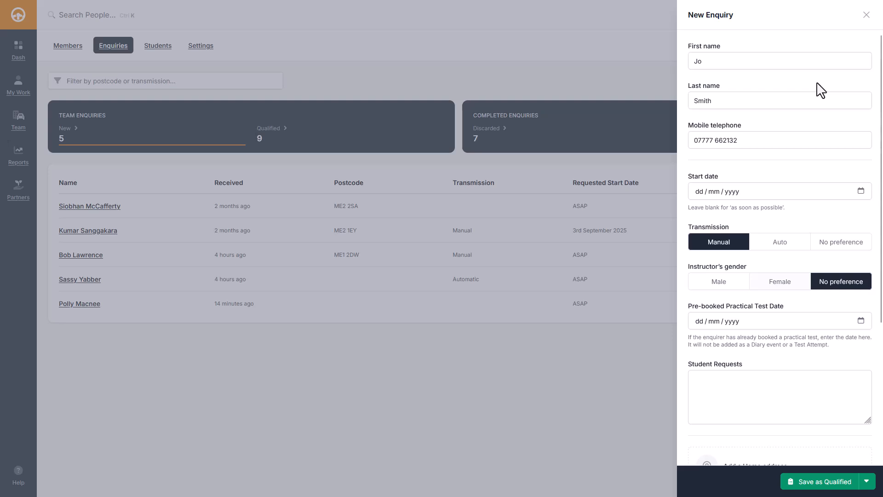
{"action": "key", "text": "Left"}
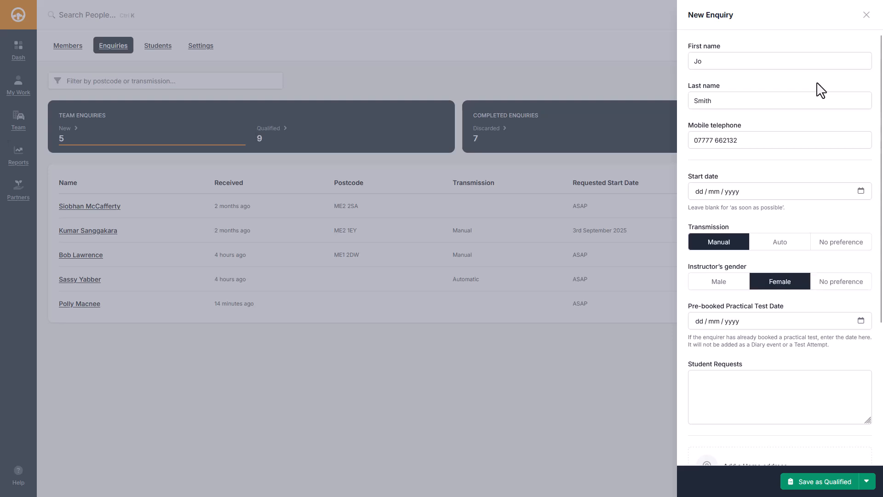
{"action": "key", "text": "Tab"}
{"action": "type", "text": "Very Ne"}
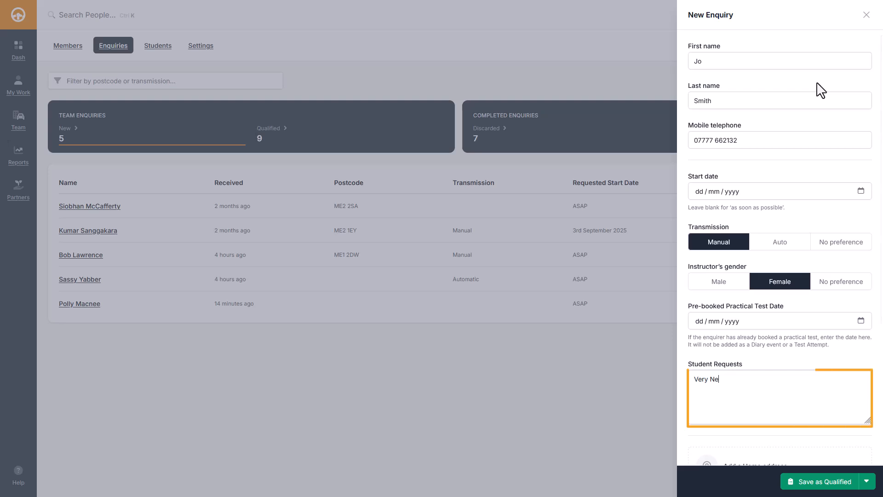
{"action": "type", "text": "rvous"}
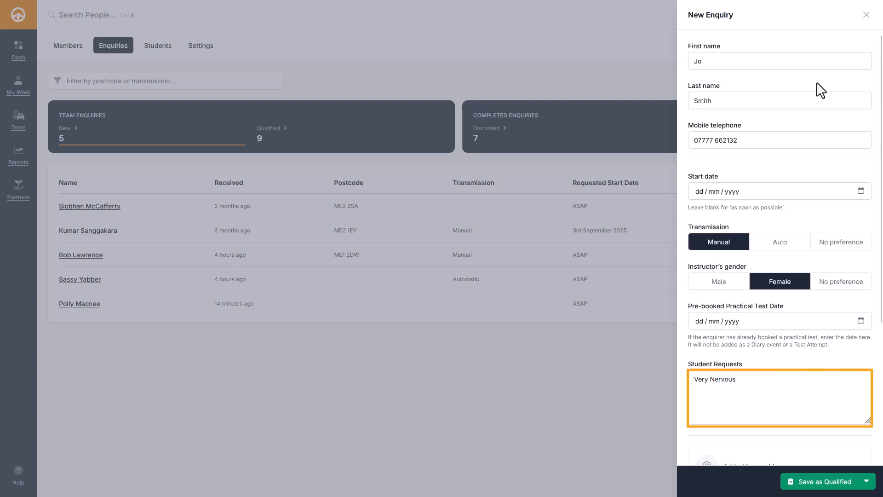
{"action": "scroll", "coordinate": [821, 91], "scroll_direction": "down", "scroll_amount": 4}
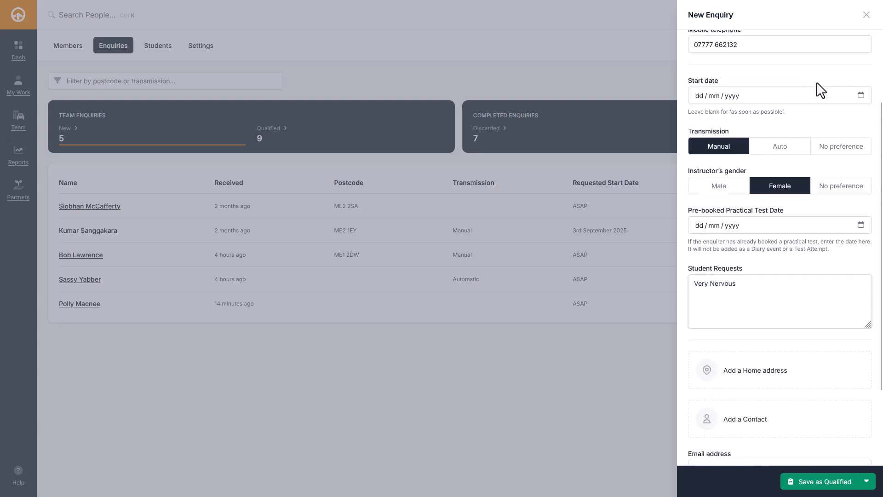
{"action": "key", "text": "Tab"}
{"action": "key", "text": "Tab"}
{"action": "key", "text": "Tab"}
{"action": "key", "text": "Tab"}
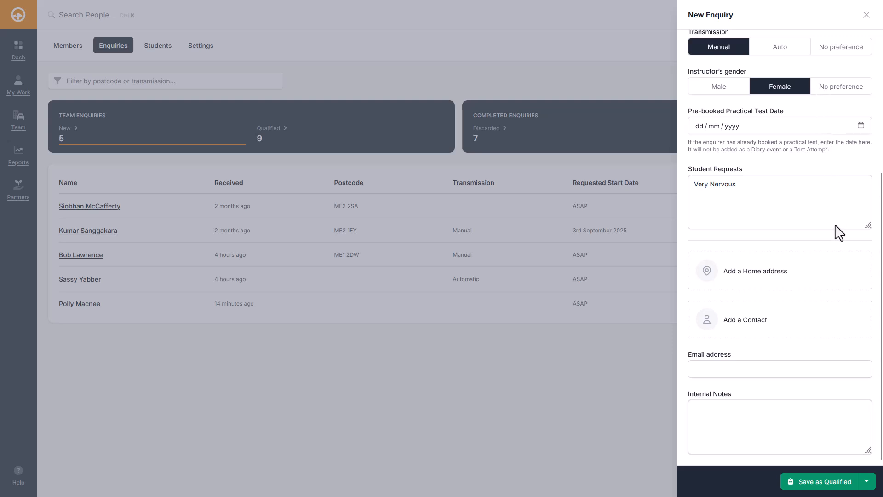
{"action": "left_click", "coordinate": [867, 481]}
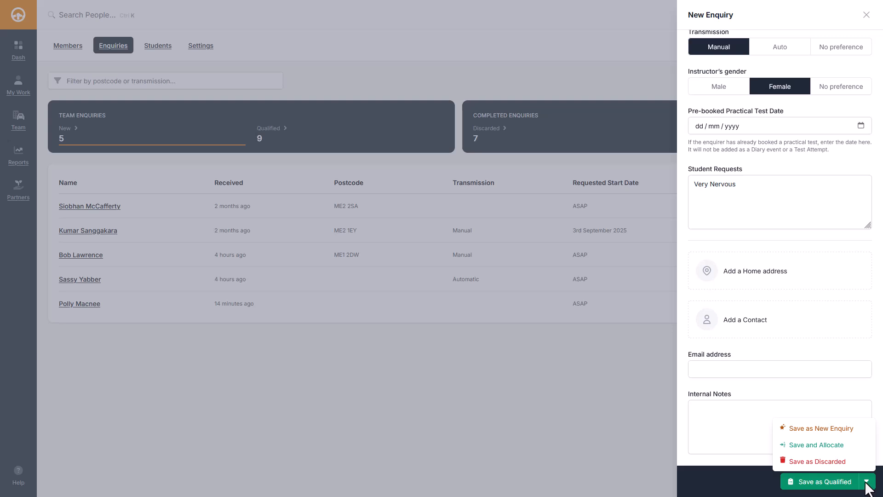
{"action": "left_click", "coordinate": [823, 481]}
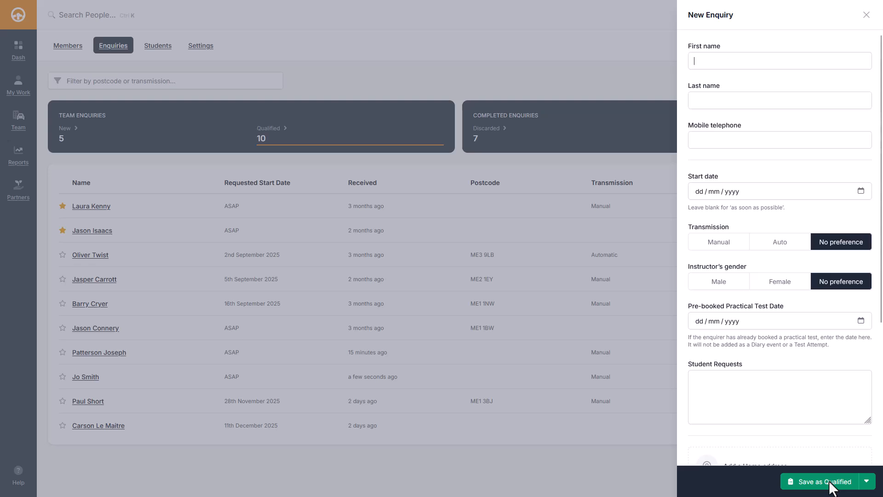
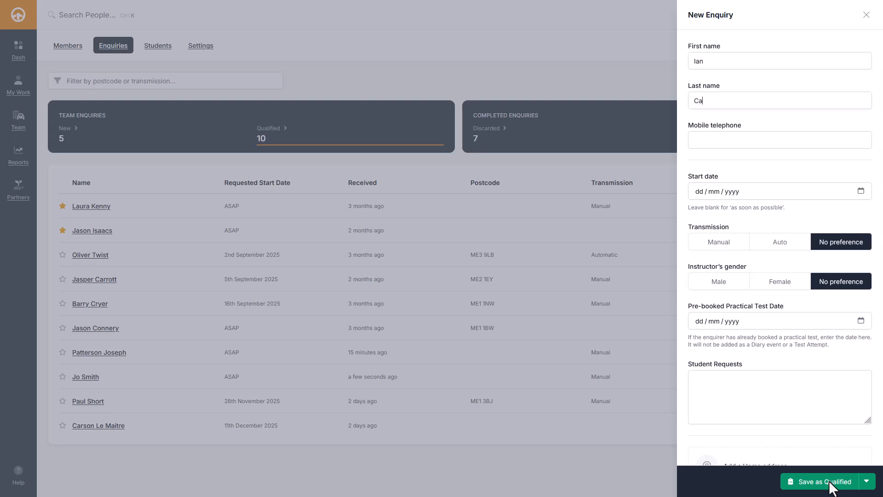
Step: Enter the student's name, request 'Requires VW Polo', and save as a New Enquiry
{"action": "key", "text": "Tab"}
{"action": "key", "text": "Tab"}
{"action": "key", "text": "Tab"}
{"action": "key", "text": "Tab"}
{"action": "key", "text": "Tab"}
{"action": "key", "text": "Tab"}
{"action": "key", "text": "Tab"}
{"action": "key", "text": "Tab"}
{"action": "key", "text": "Tab"}
{"action": "key", "text": "Tab"}
{"action": "key", "text": "Tab"}
{"action": "key", "text": "Tab"}
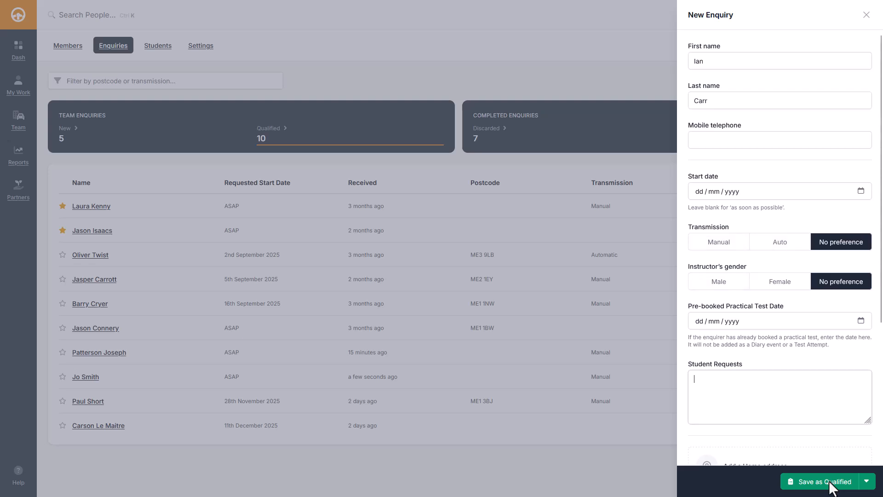
{"action": "type", "text": "Requires "}
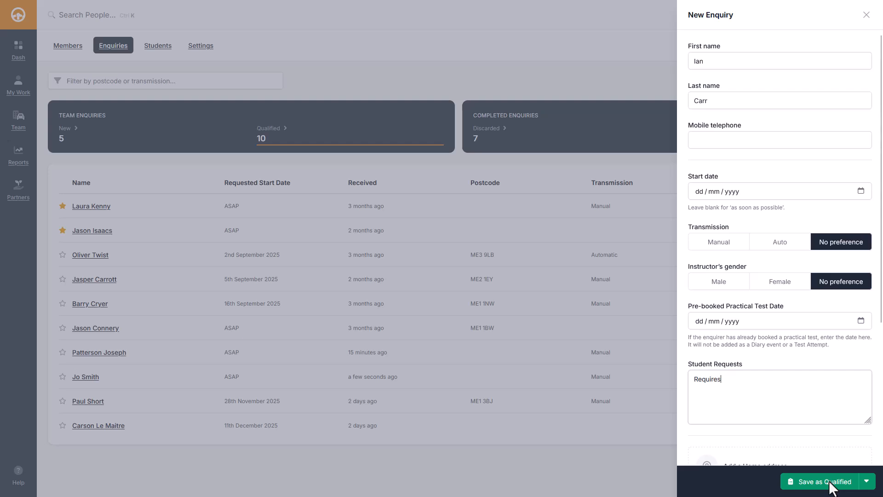
{"action": "type", "text": "VW Polo"}
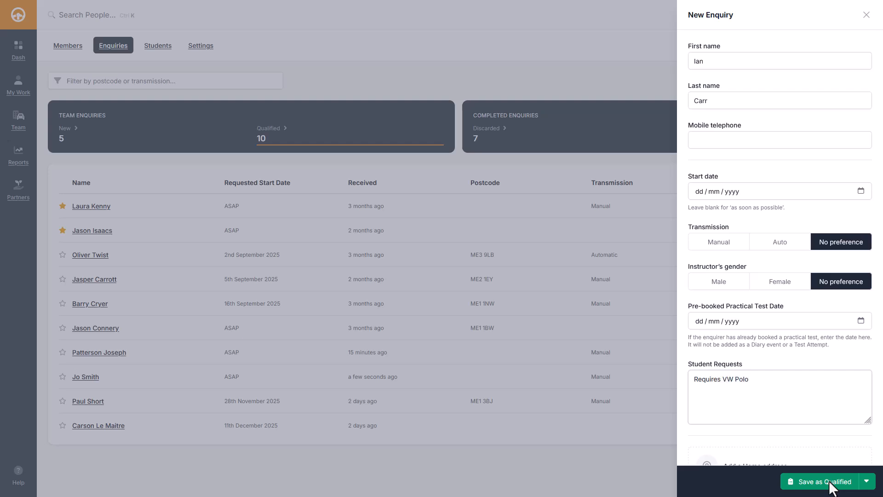
{"action": "scroll", "coordinate": [833, 488], "scroll_direction": "down", "scroll_amount": 4}
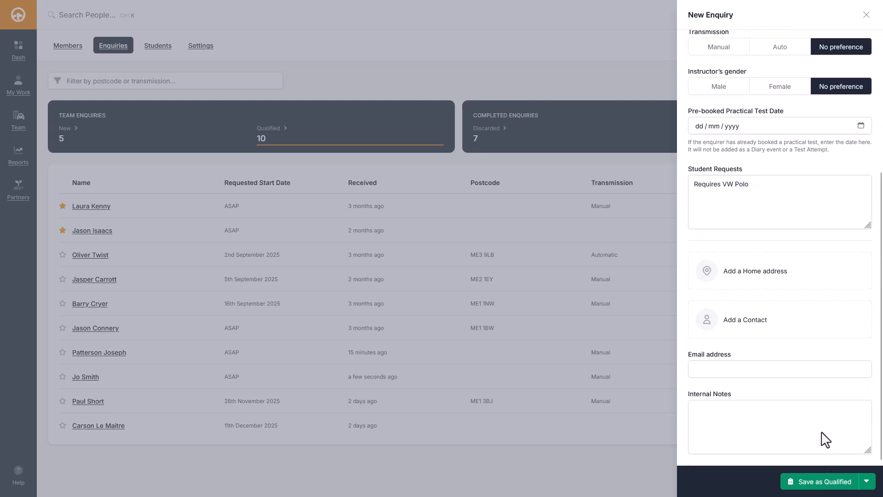
{"action": "left_click", "coordinate": [866, 481]}
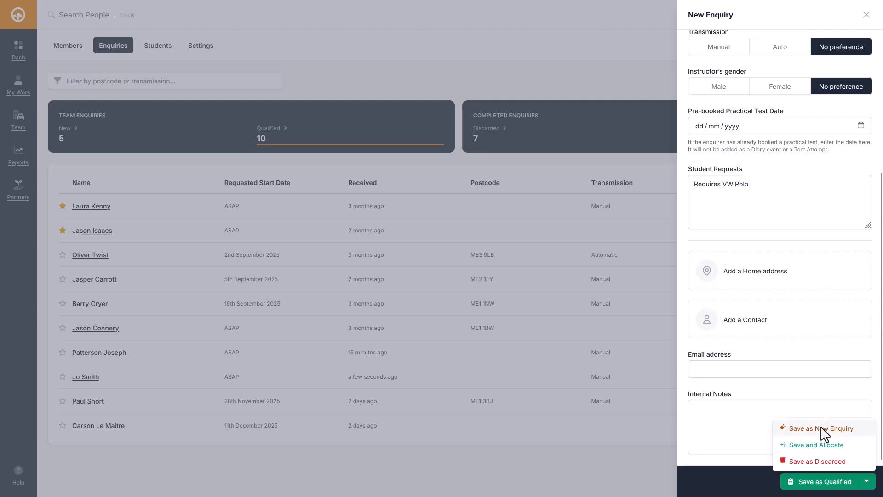
{"action": "left_click", "coordinate": [824, 431]}
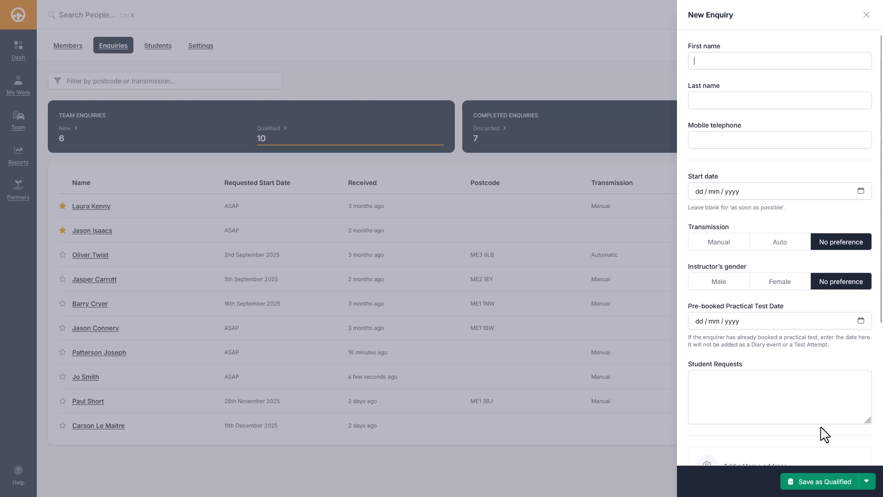
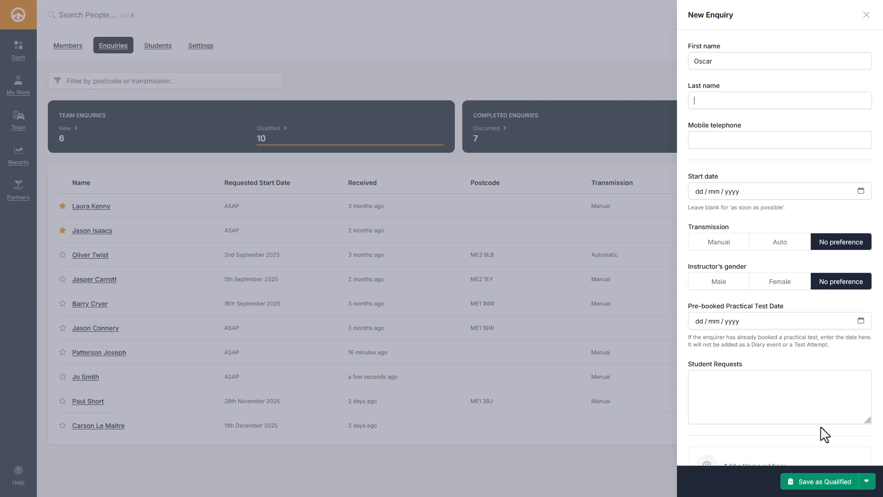
Step: Enter the student's first and last name and save the enquiry with Save and Allocate
{"action": "key", "text": "Tab"}
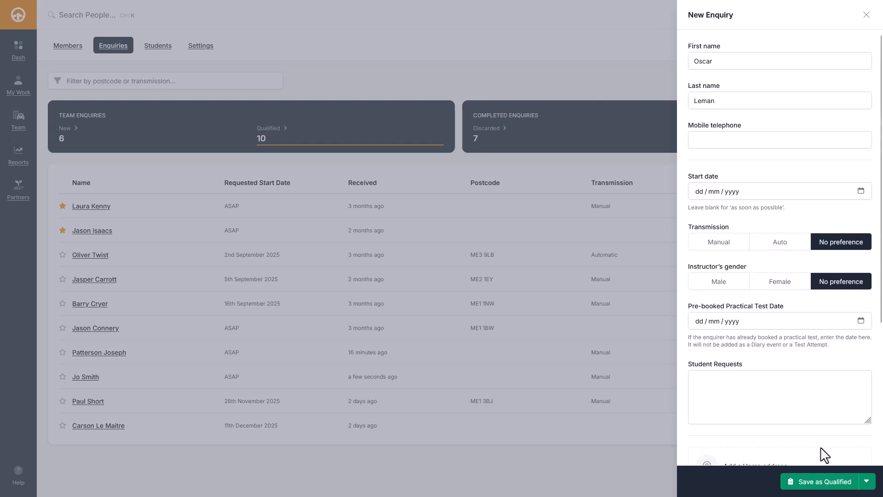
{"action": "left_click", "coordinate": [867, 481]}
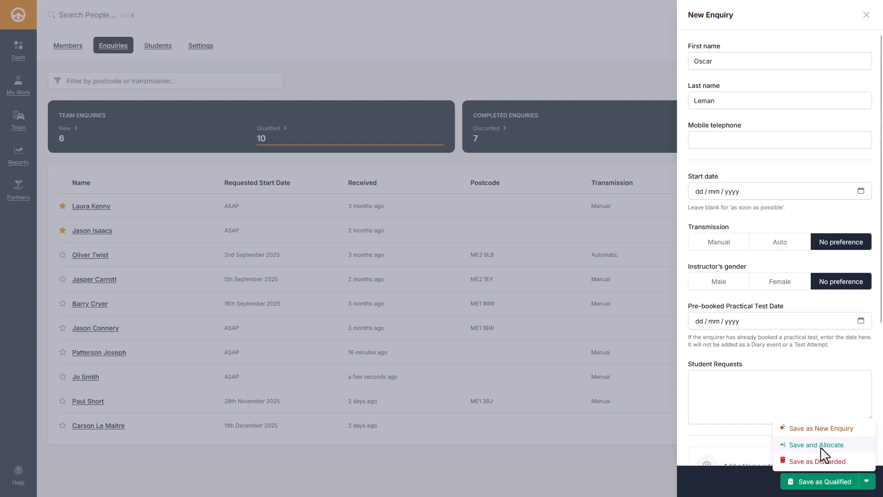
{"action": "left_click", "coordinate": [821, 447]}
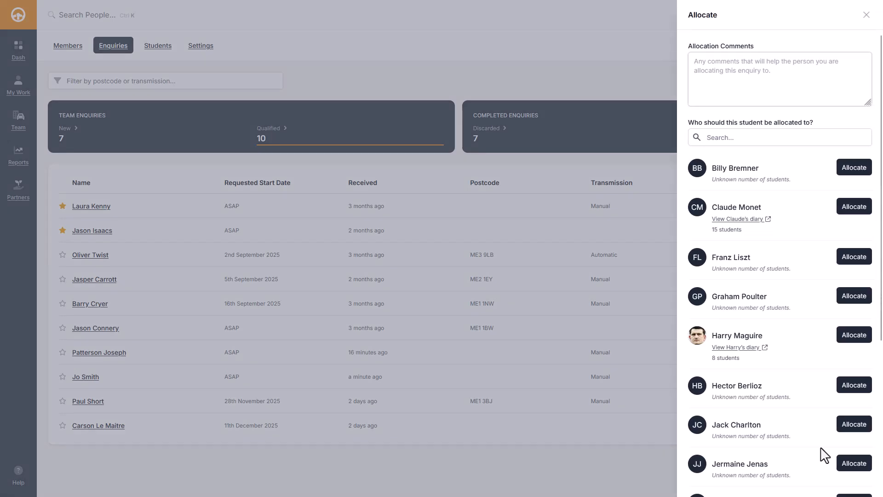
Step: Allocate to the 15-student instructor, commenting 'If you can't fit him in, please let me know'
{"action": "type", "text": "I"}
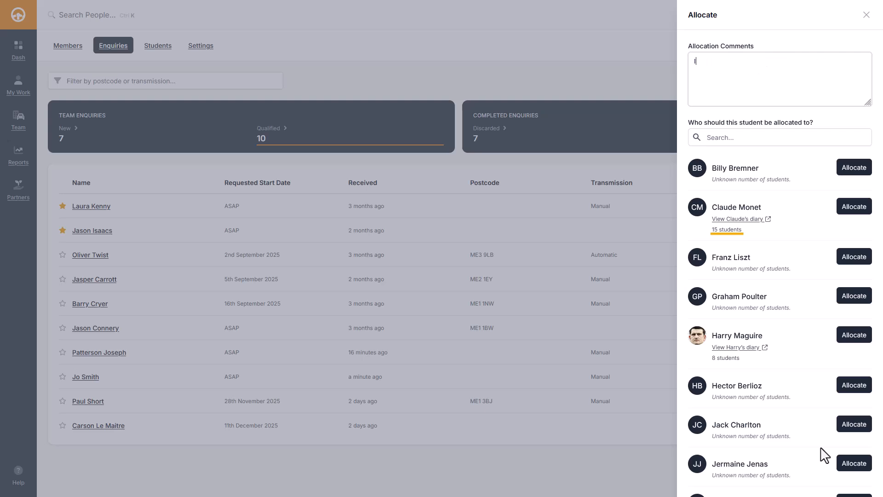
{"action": "type", "text": "f you can't fit him in, ple"}
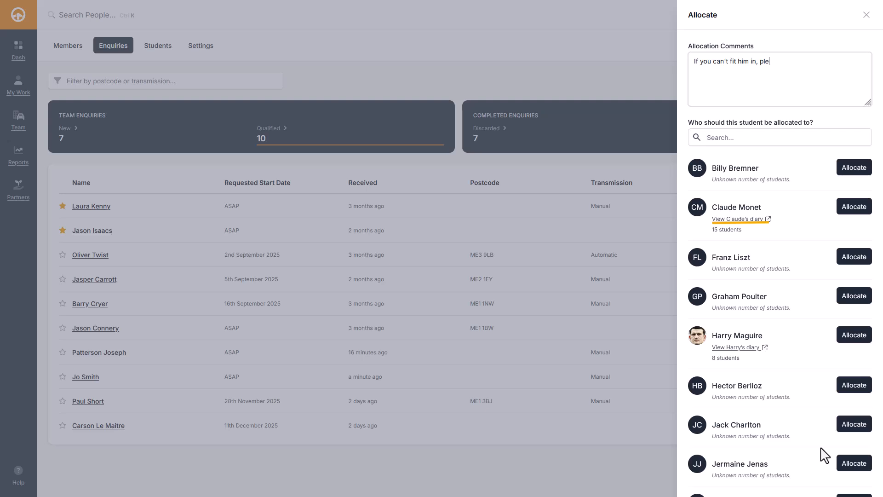
{"action": "type", "text": "ase let me know"}
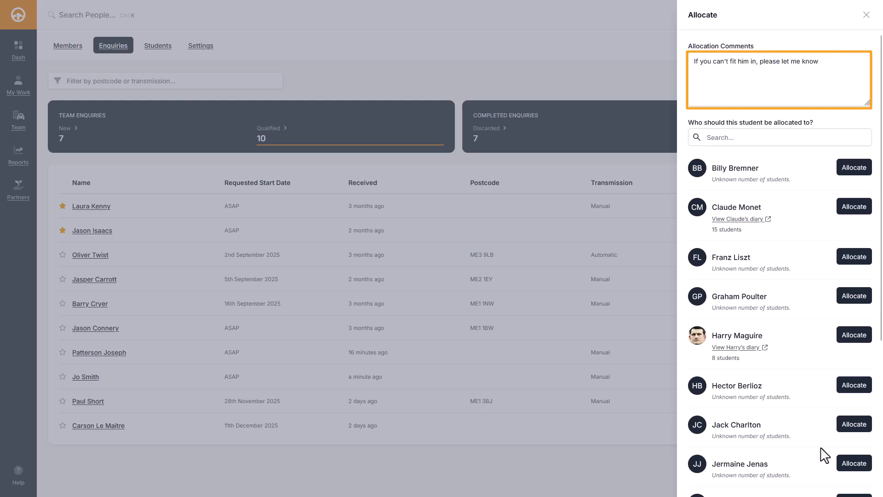
{"action": "left_click", "coordinate": [855, 208]}
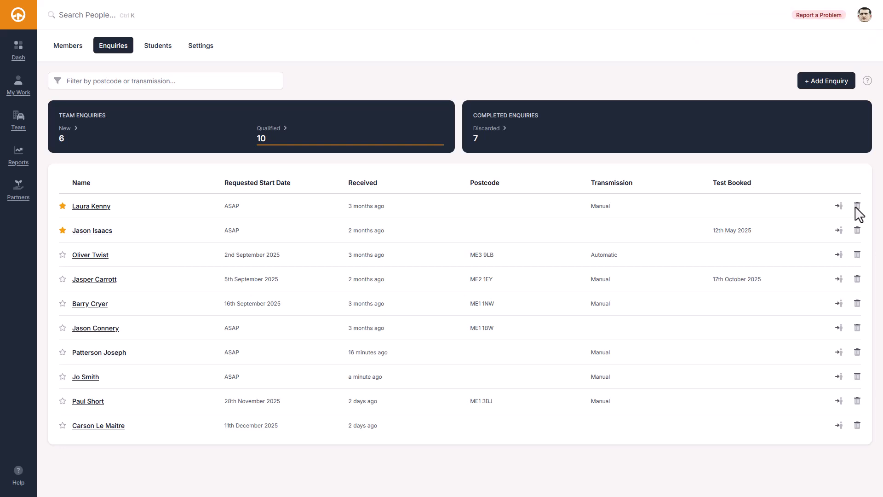
Step: Create a new enquiry with the student's first and last name and choose Save as Discarded
{"action": "key", "text": "n"}
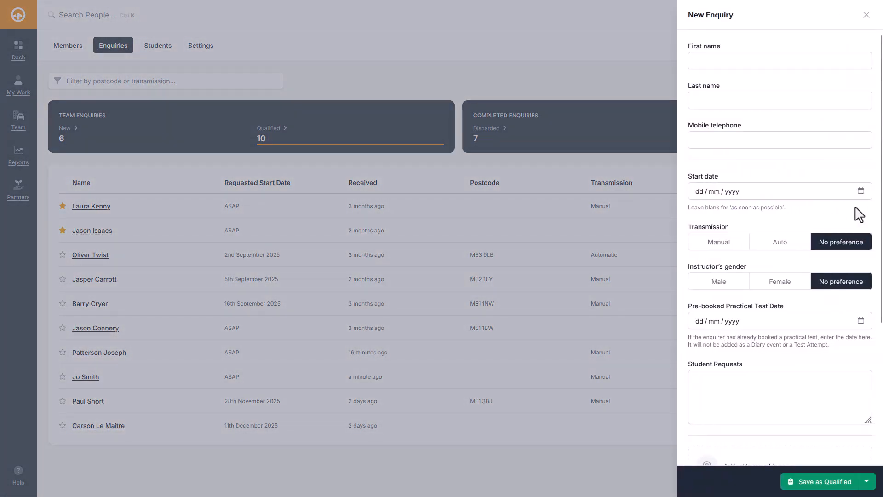
{"action": "key", "text": "Tab"}
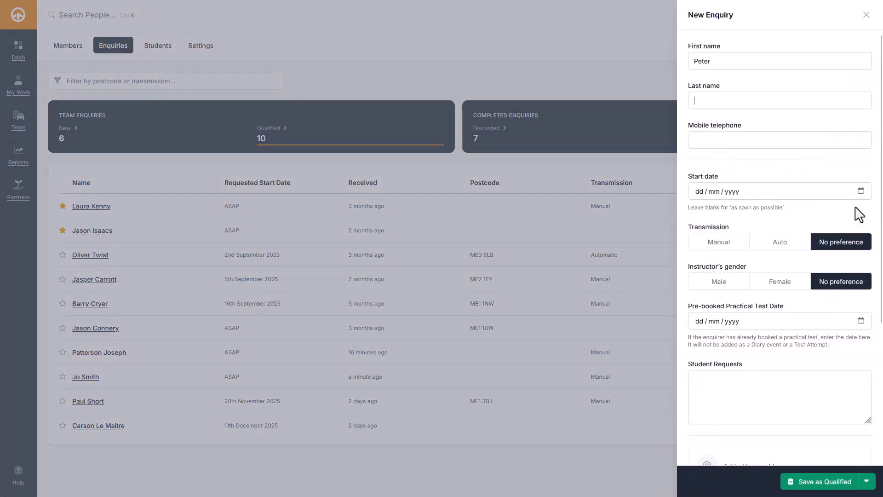
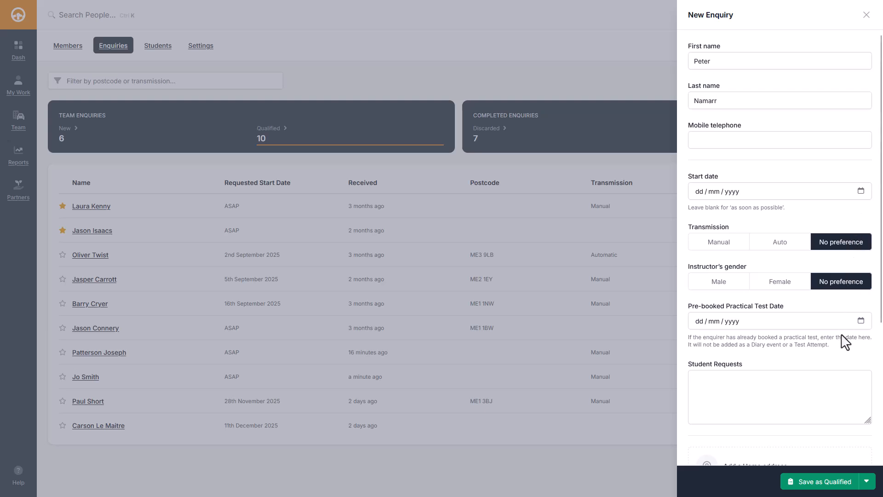
{"action": "left_click", "coordinate": [866, 481]}
{"action": "left_click", "coordinate": [827, 461]}
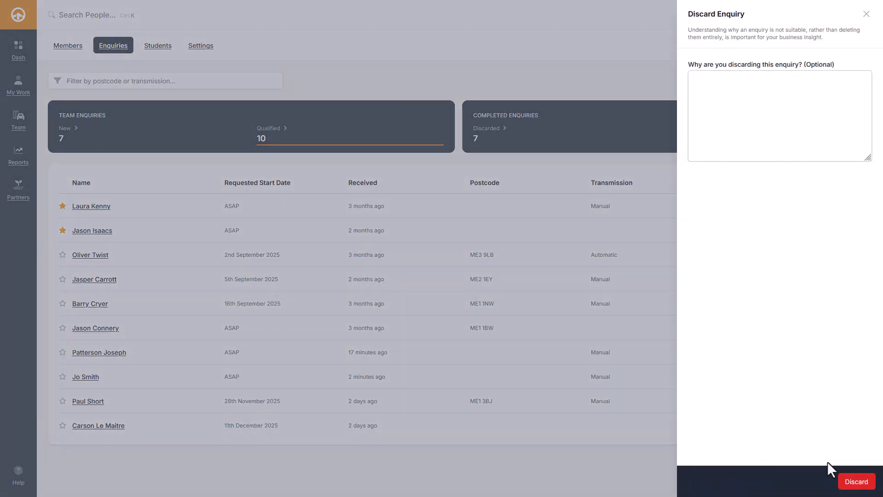
Step: Discard it with the reason 'Complained about price and slammed phone down'
{"action": "type", "text": "Complained about price and slammed phone"}
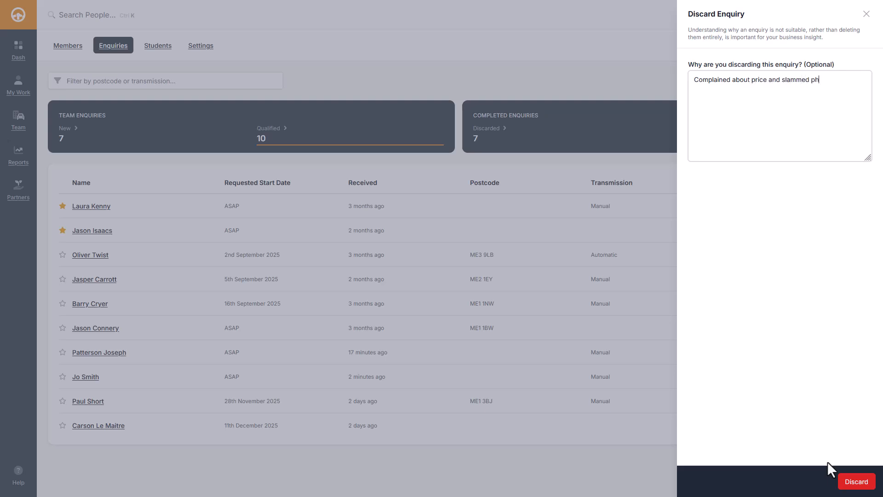
{"action": "type", "text": " down"}
{"action": "left_click", "coordinate": [854, 480]}
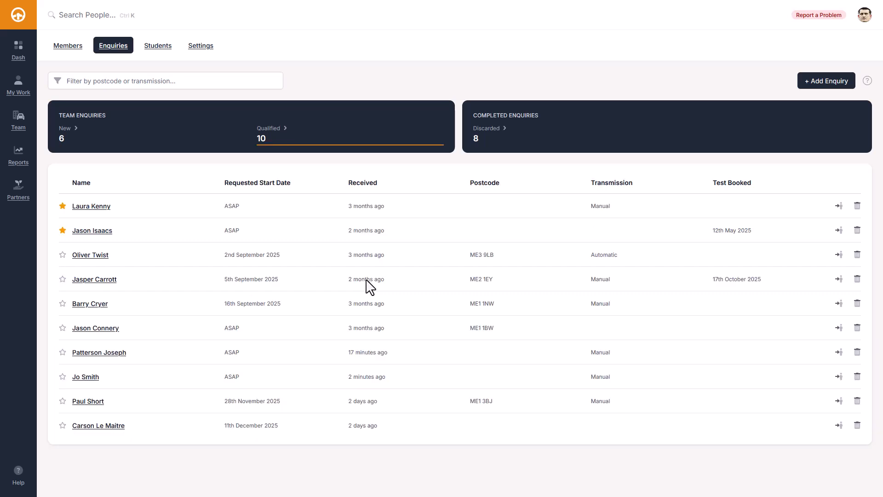
{"action": "left_click", "coordinate": [367, 281]}
Step: Star the 28th November 2025 enquiry as priority and filter the enquiries by 'me1'
{"action": "left_click", "coordinate": [62, 401]}
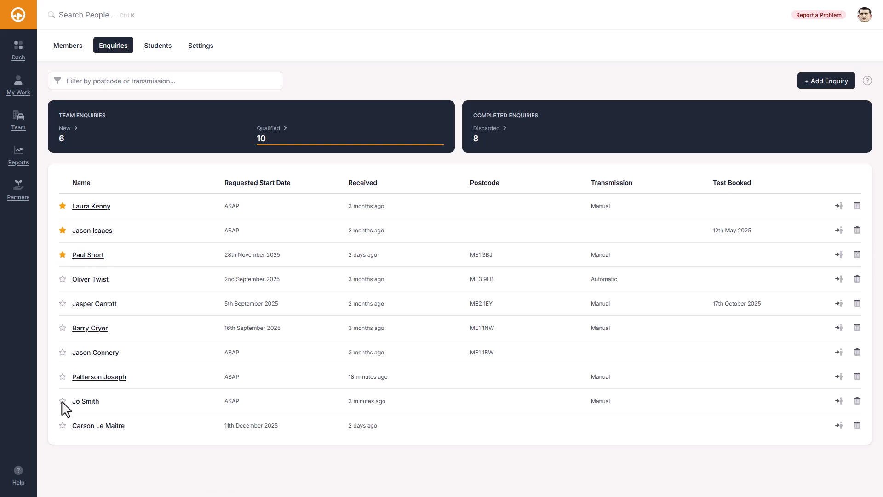
{"action": "key", "text": "Tab"}
{"action": "type", "text": "me1"}
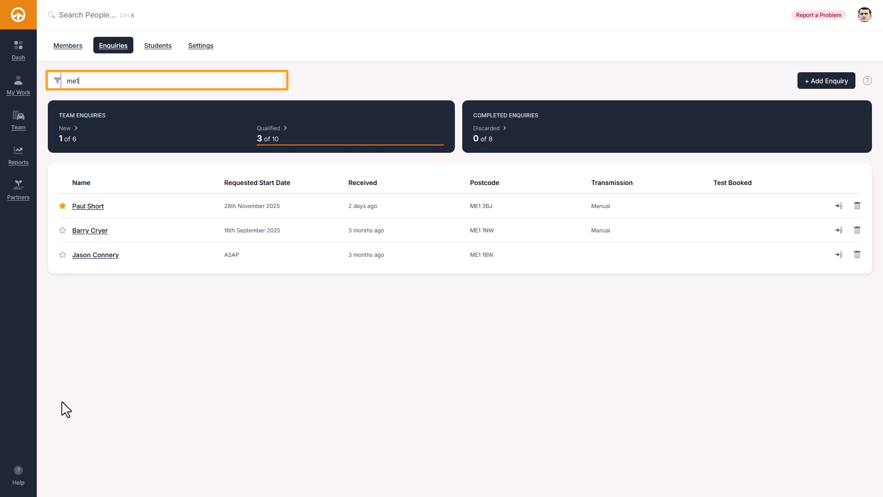
Step: Try the enquiry filters 'manual', then startdate:future, startdate:past and startdate:asap
{"action": "key", "text": "ctrl+a"}
{"action": "key", "text": "BackSpace"}
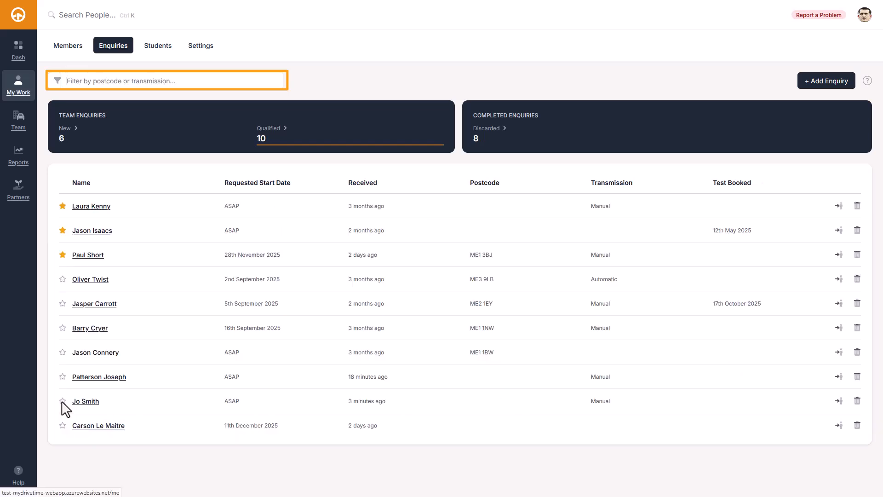
{"action": "type", "text": "manual"}
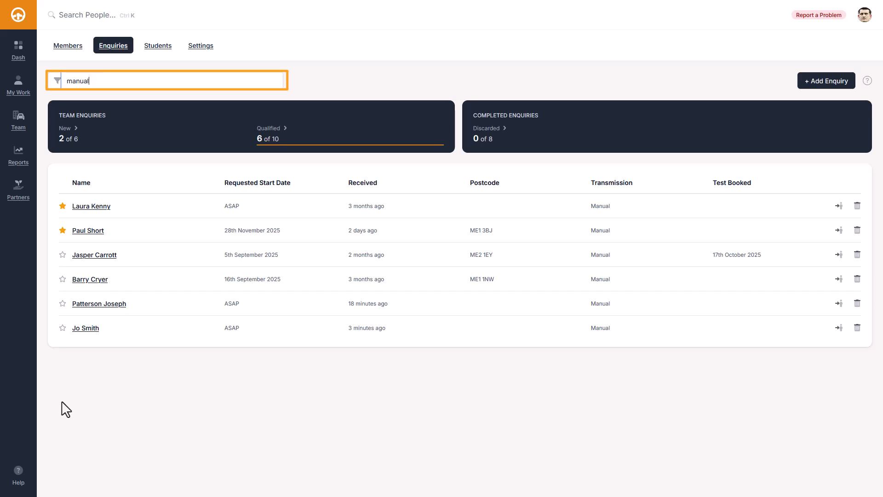
{"action": "key", "text": "ctrl+a"}
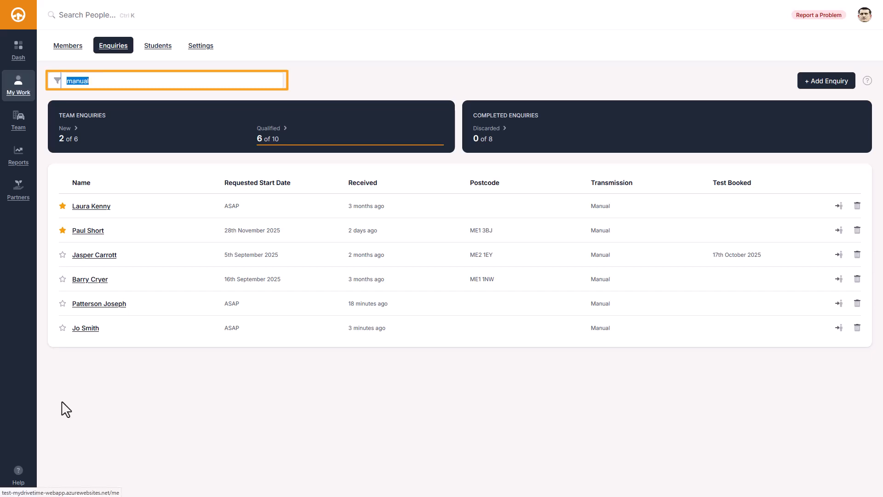
{"action": "type", "text": "startdate:"}
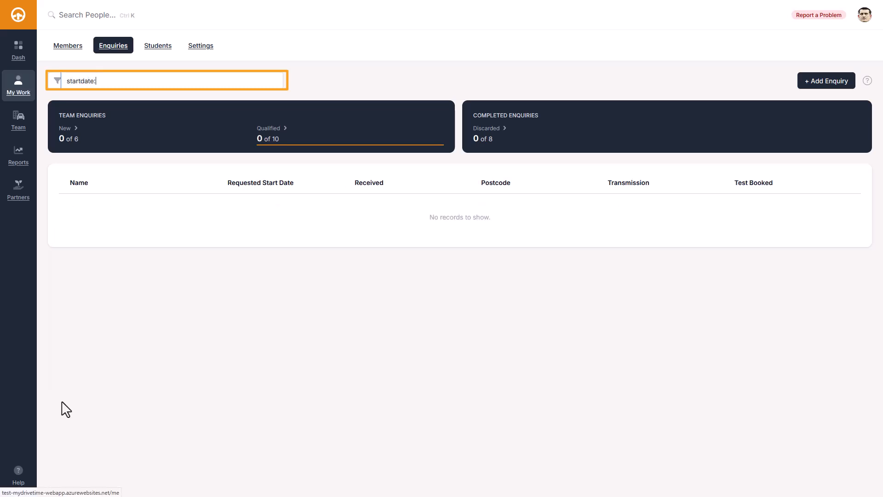
{"action": "type", "text": "future"}
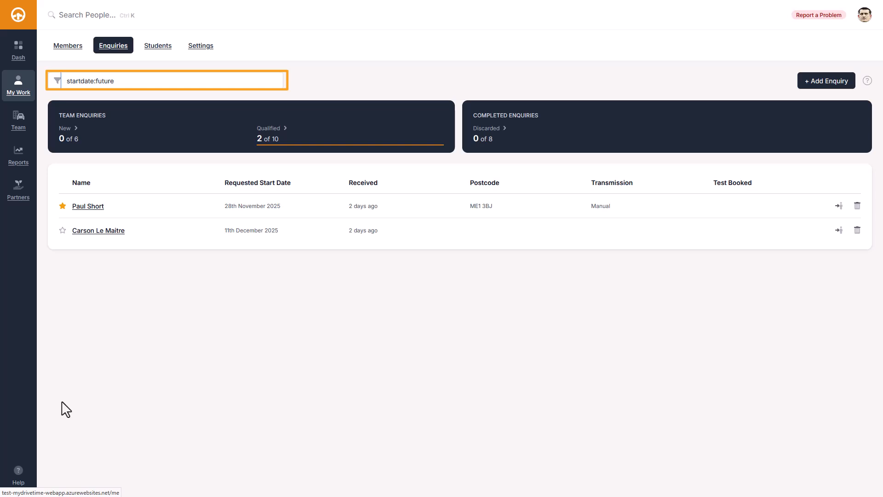
{"action": "key", "text": "BackSpace"}
{"action": "key", "text": "BackSpace"}
{"action": "key", "text": "BackSpace"}
{"action": "key", "text": "BackSpace"}
{"action": "key", "text": "BackSpace"}
{"action": "key", "text": "BackSpace"}
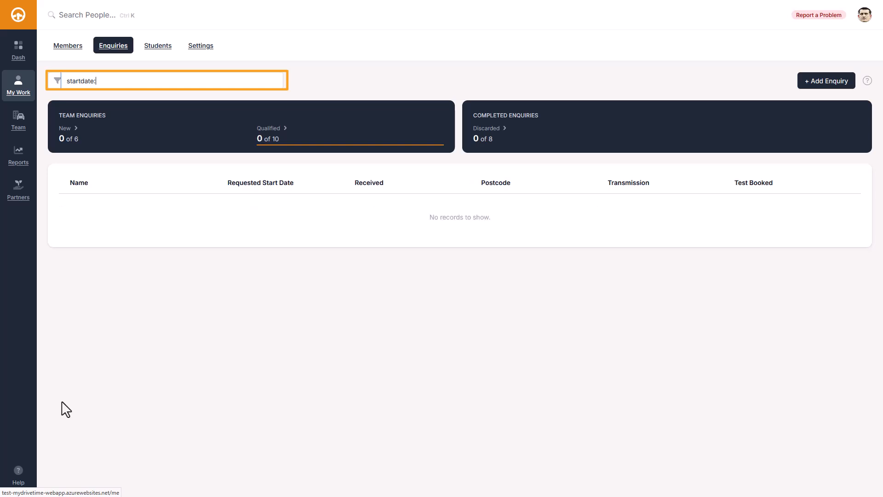
{"action": "type", "text": "past"}
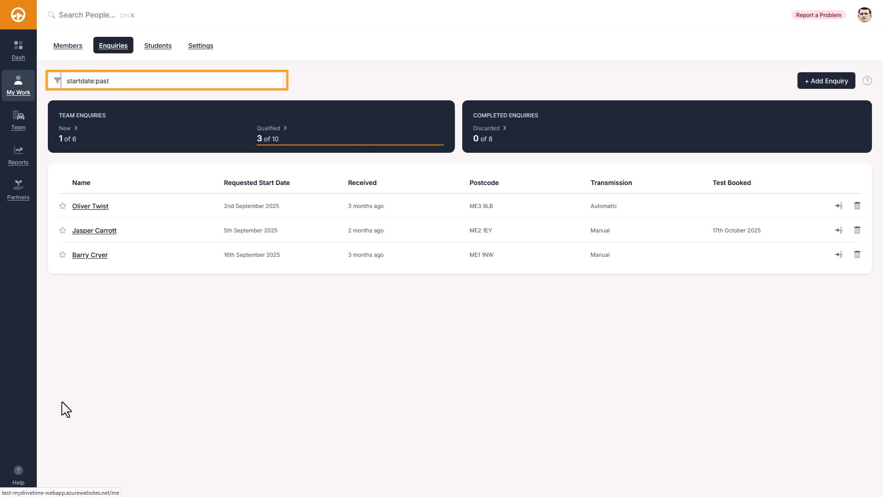
{"action": "key", "text": "BackSpace"}
{"action": "key", "text": "BackSpace"}
{"action": "key", "text": "BackSpace"}
{"action": "key", "text": "BackSpace"}
{"action": "type", "text": "as"}
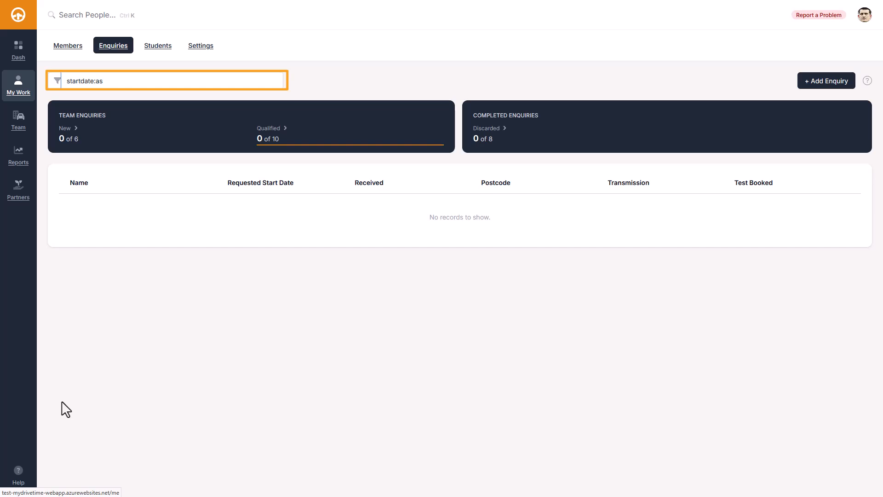
{"action": "type", "text": "ap"}
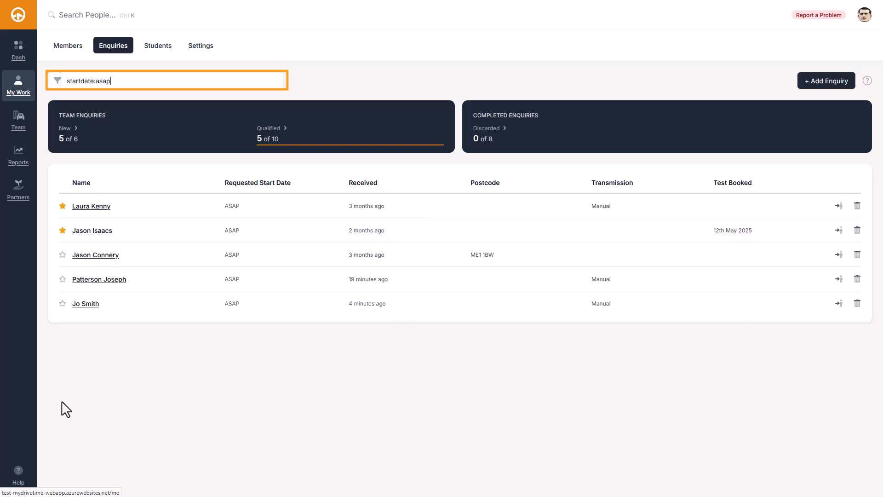
{"action": "key", "text": "BackSpace"}
{"action": "key", "text": "BackSpace"}
{"action": "key", "text": "BackSpace"}
{"action": "key", "text": "BackSpace"}
{"action": "key", "text": "BackSpace"}
{"action": "key", "text": "BackSpace"}
{"action": "key", "text": "BackSpace"}
{"action": "key", "text": "BackSpace"}
{"action": "key", "text": "BackSpace"}
{"action": "key", "text": "BackSpace"}
{"action": "key", "text": "BackSpace"}
{"action": "key", "text": "BackSpace"}
{"action": "key", "text": "BackSpace"}
{"action": "key", "text": "BackSpace"}
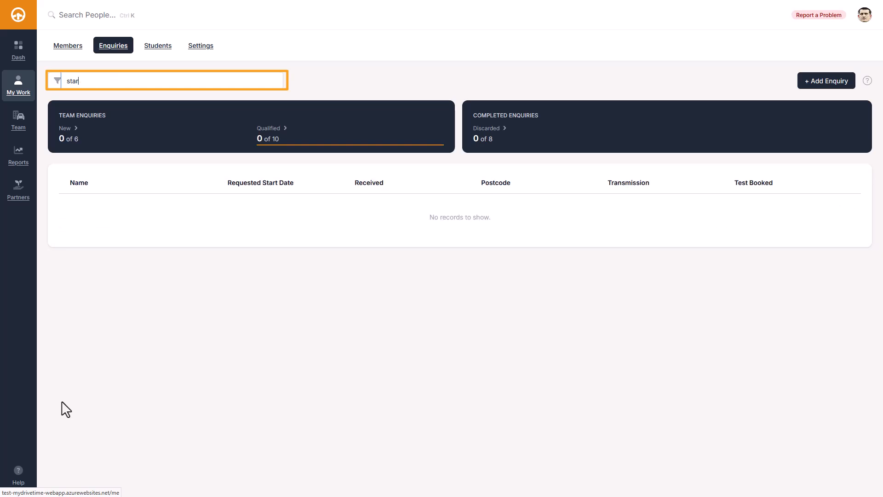
Step: Filter by test:yes then test:no, checking the New and Qualified lists
{"action": "type", "text": "test:yes"}
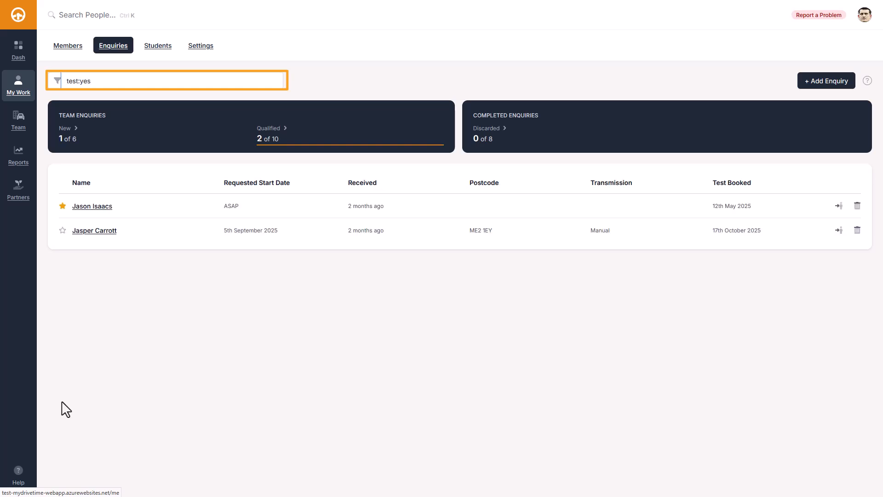
{"action": "key", "text": "BackSpace"}
{"action": "key", "text": "BackSpace"}
{"action": "key", "text": "BackSpace"}
{"action": "type", "text": "no"}
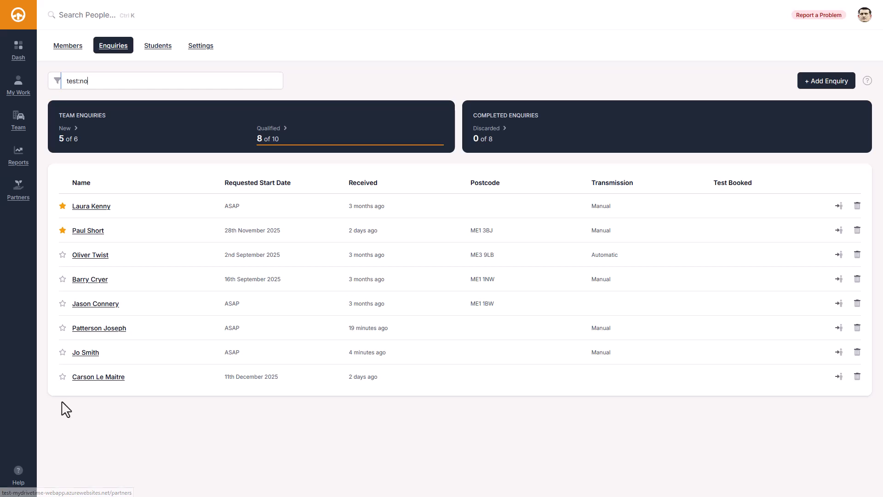
{"action": "left_click", "coordinate": [68, 128]}
{"action": "left_click", "coordinate": [271, 129]}
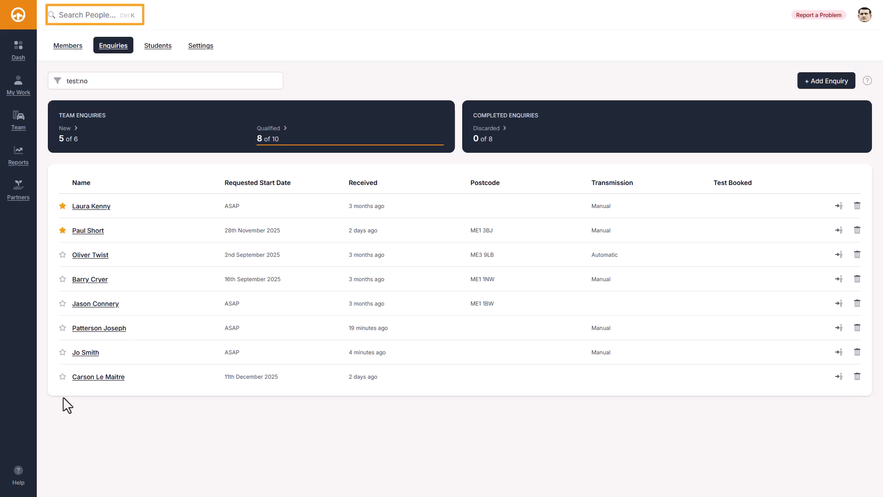
Step: Search people by the student's first name and open the third match's profile
{"action": "key", "text": "ctrl+k"}
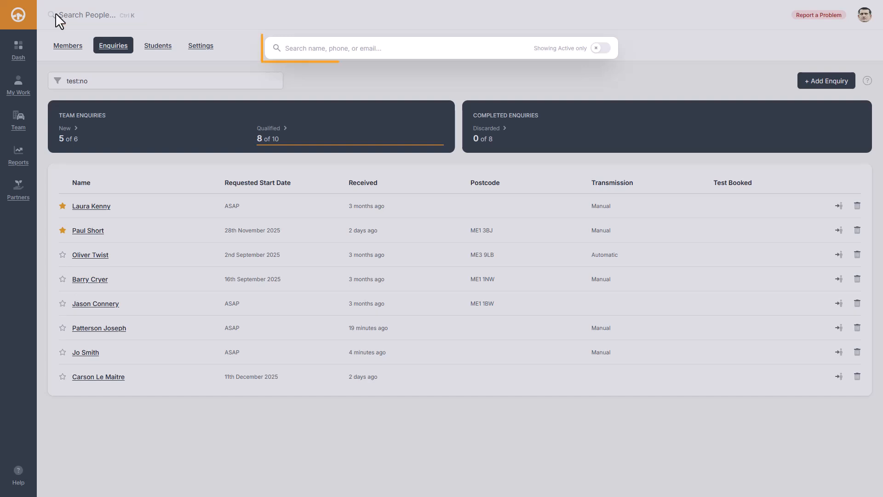
{"action": "type", "text": "Jason"}
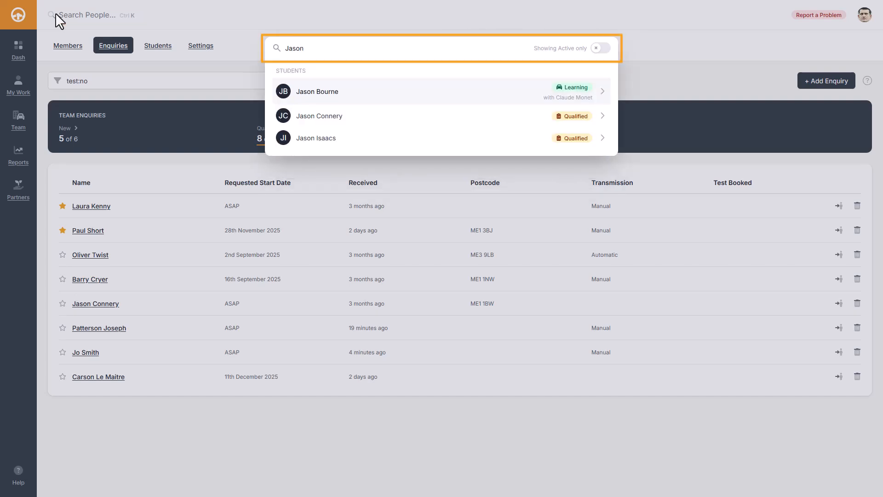
{"action": "key", "text": "Down"}
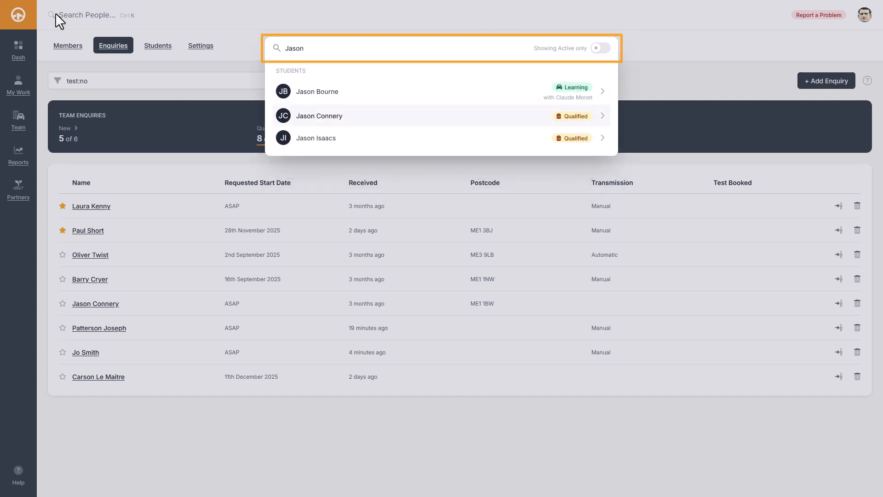
{"action": "key", "text": "Up"}
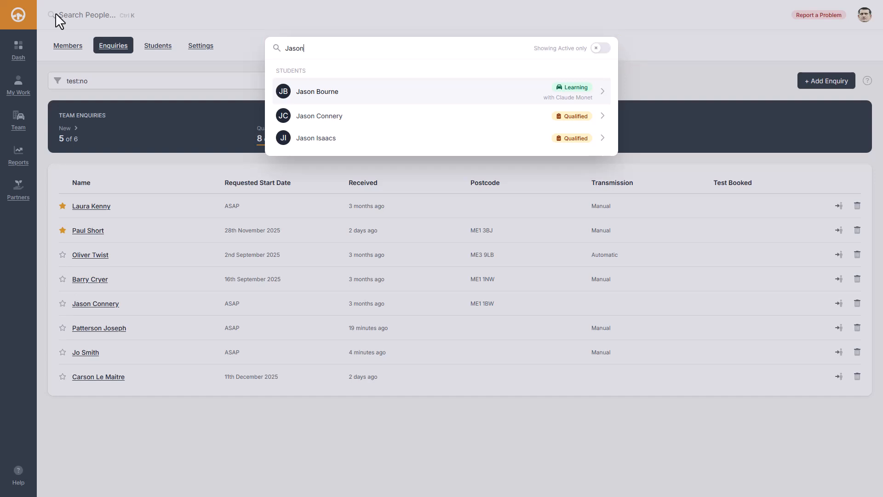
{"action": "key", "text": "Down"}
{"action": "key", "text": "Down"}
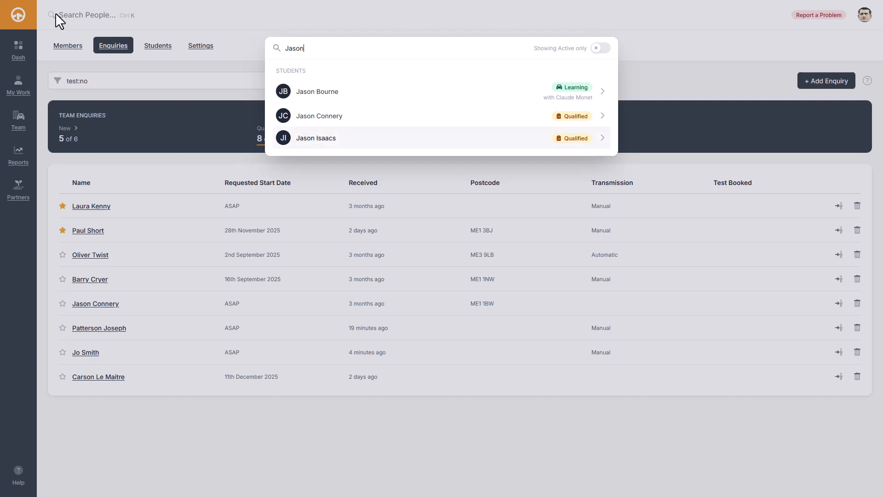
{"action": "key", "text": "Return"}
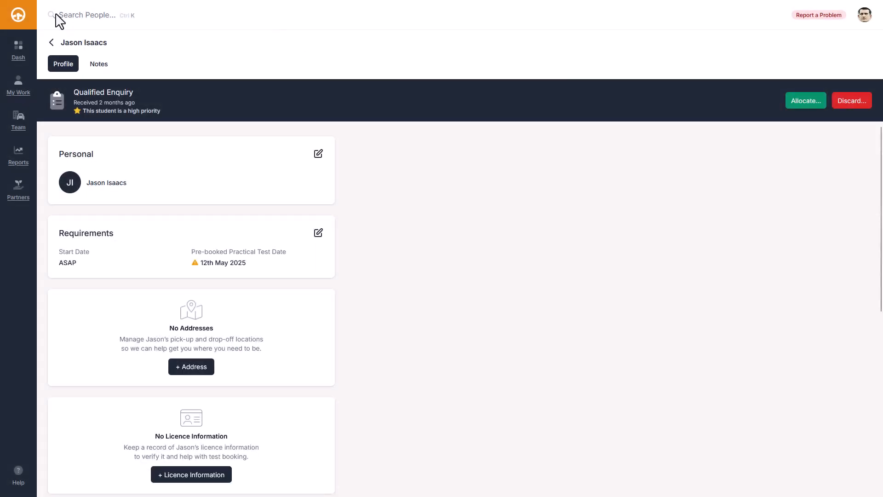
Step: Return from Team Enquiries to the Team Members list of all 16 members
{"action": "left_click", "coordinate": [52, 42]}
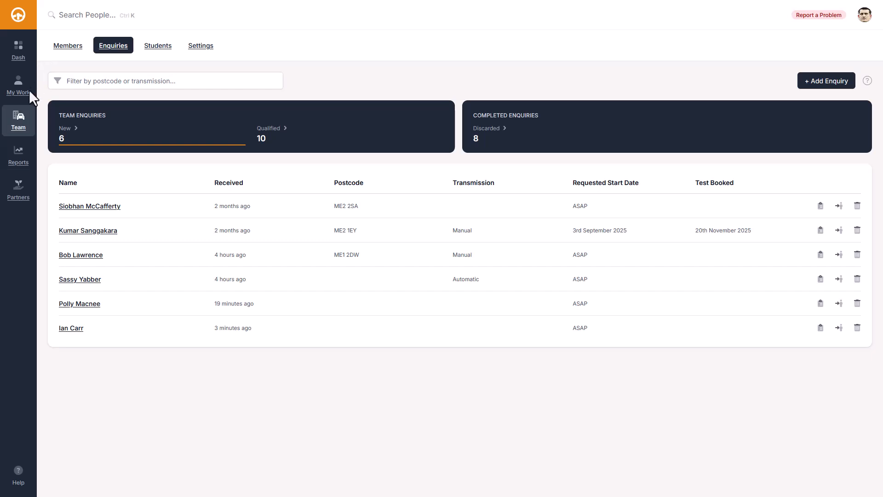
{"action": "left_click", "coordinate": [19, 121]}
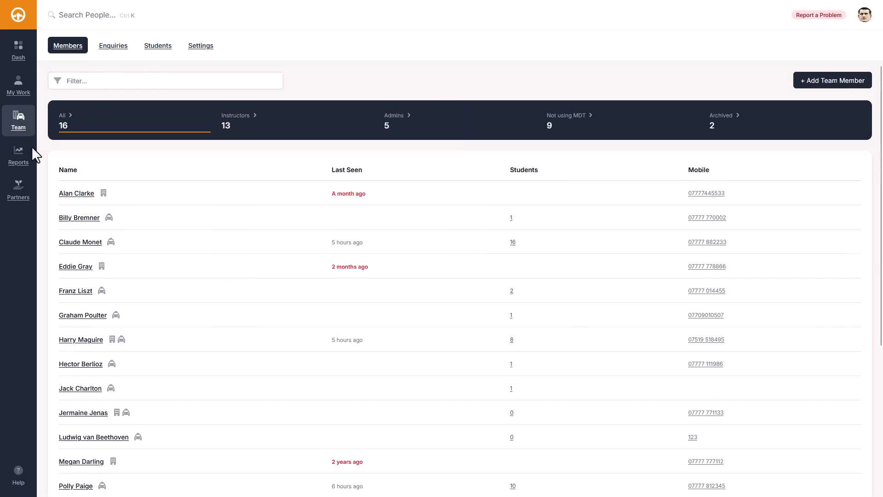
Step: Open the 16-student instructor's Students tab and select the student's profile
{"action": "left_click", "coordinate": [80, 242]}
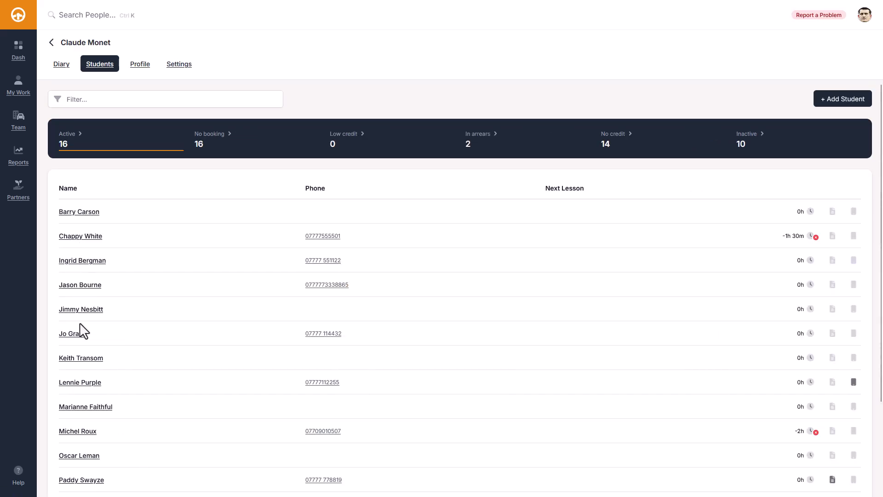
{"action": "left_click", "coordinate": [84, 408]}
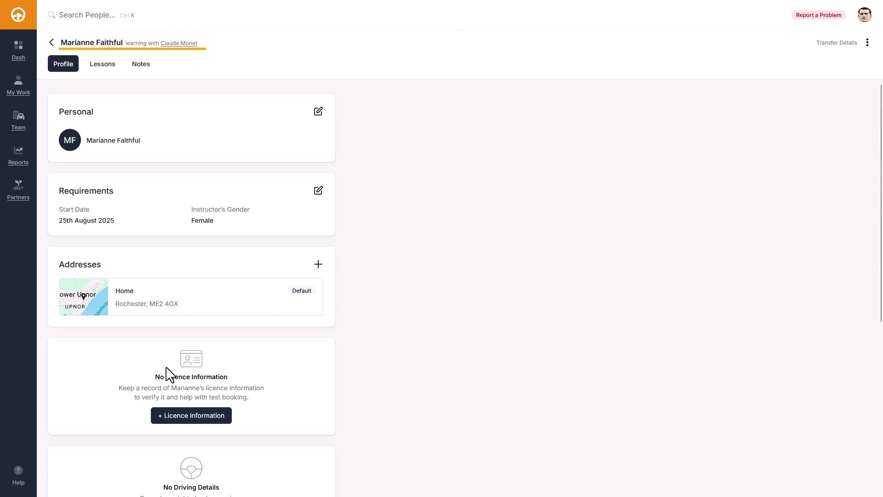
Step: Check Transfer Details (22 days, 1.5 hours delivered), then highlight Transfer Student... in the actions menu
{"action": "left_click", "coordinate": [837, 43]}
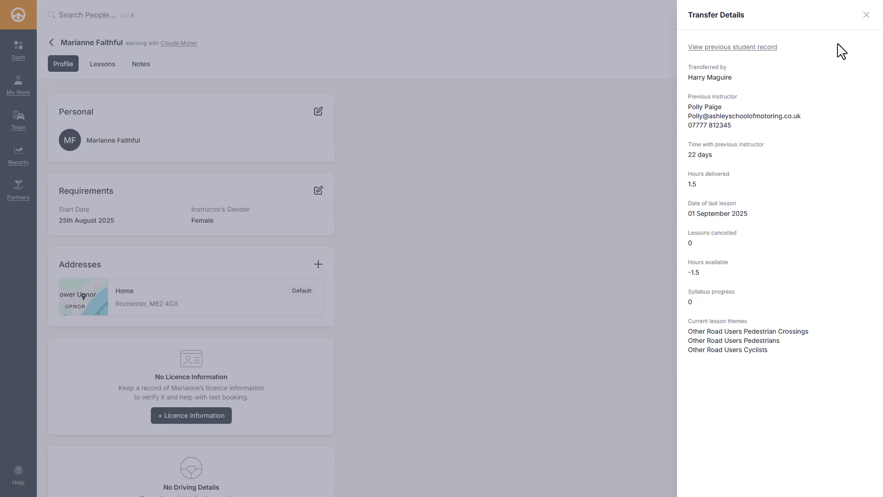
{"action": "key", "text": "Escape"}
{"action": "key", "text": "Tab"}
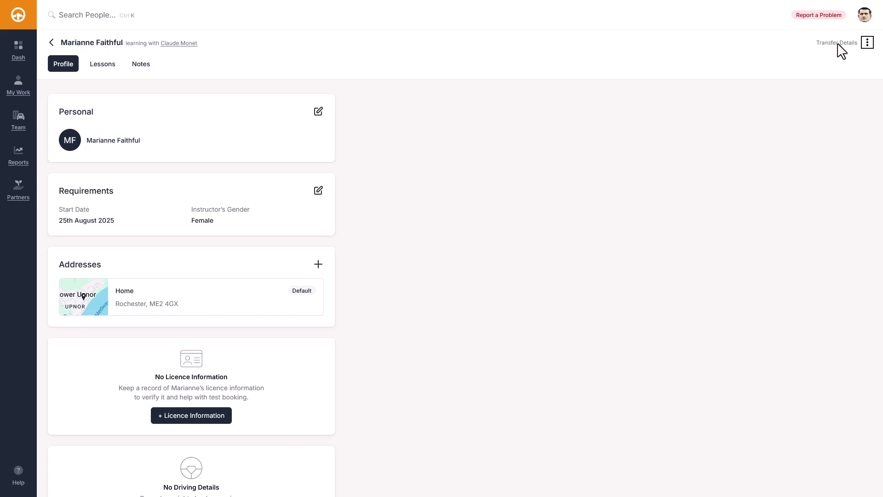
{"action": "key", "text": "Return"}
{"action": "key", "text": "Down"}
{"action": "key", "text": "Down"}
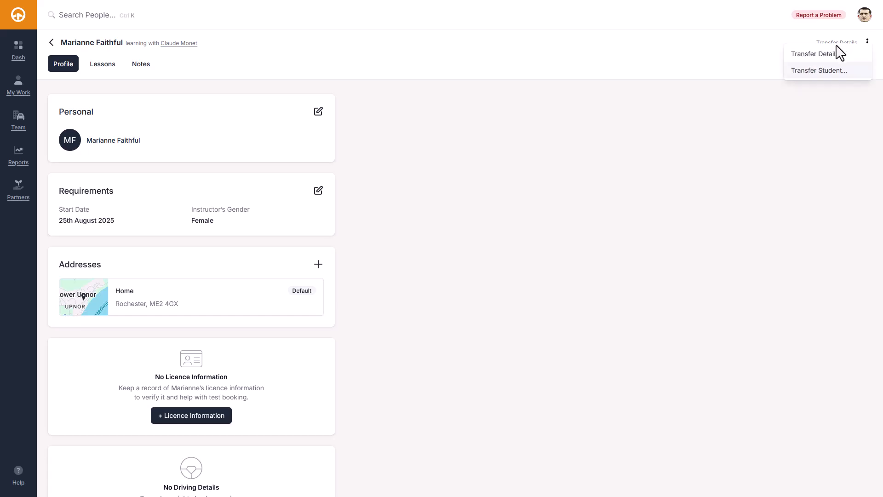
Step: Transfer the student to the 10-student instructor with comment 'I can no longer accommodate them'
{"action": "left_click", "coordinate": [818, 71]}
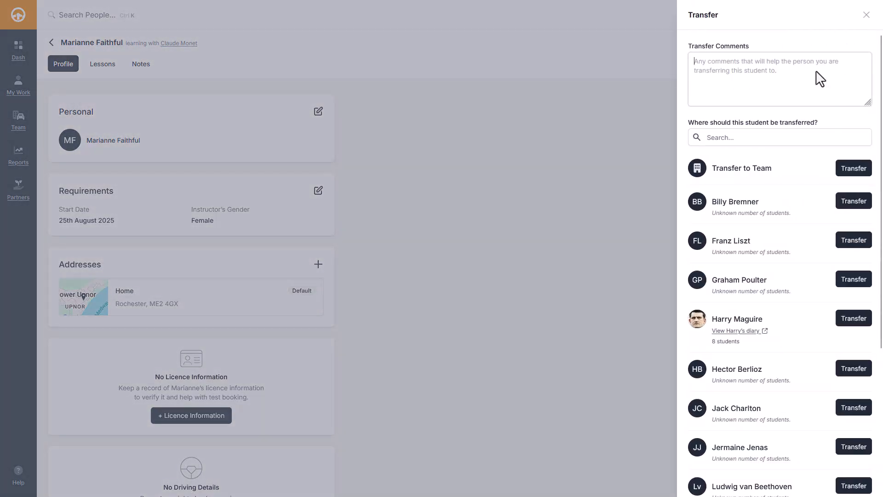
{"action": "type", "text": "I can"}
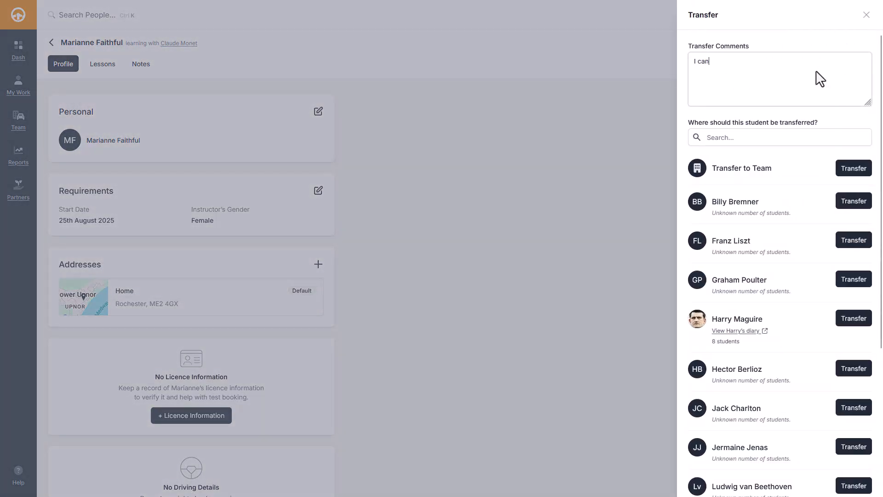
{"action": "type", "text": " no longe"}
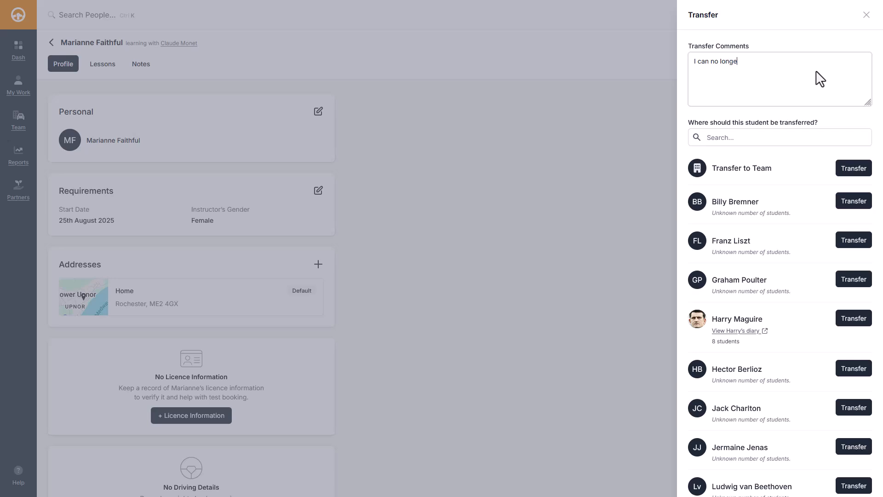
{"action": "type", "text": "r a"}
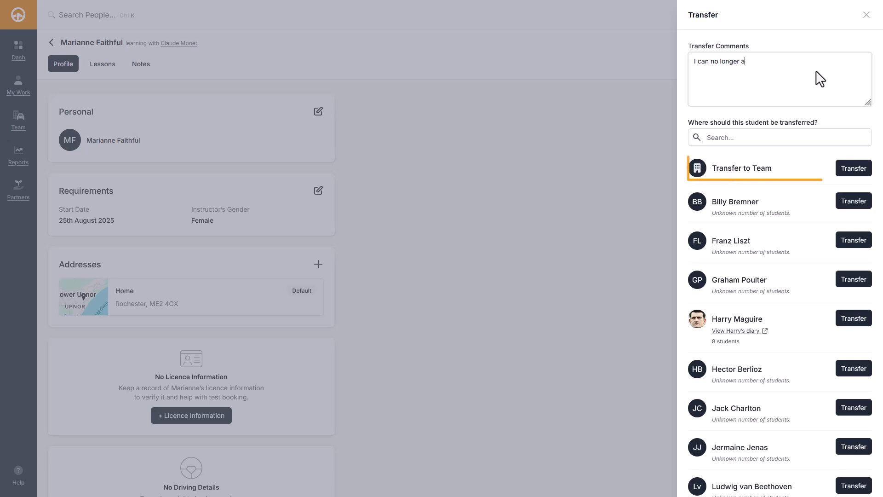
{"action": "type", "text": "ccommodate them"}
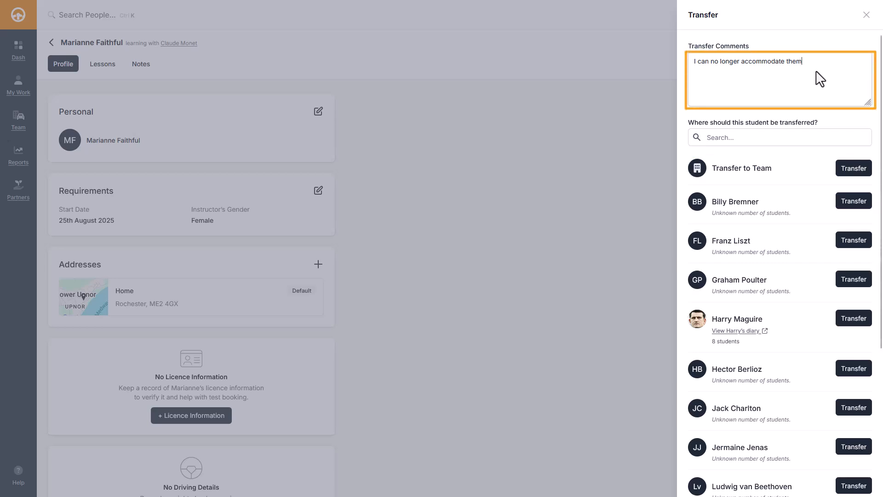
{"action": "scroll", "coordinate": [821, 79], "scroll_direction": "down", "scroll_amount": 4}
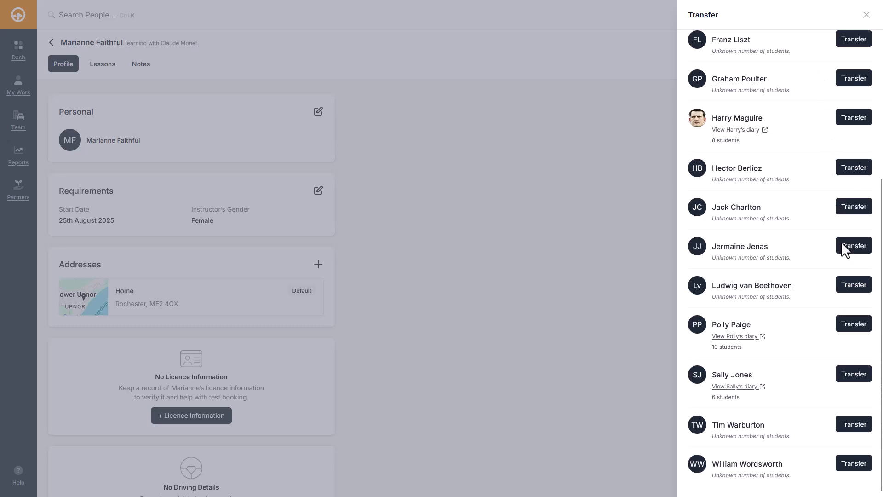
{"action": "left_click", "coordinate": [853, 322]}
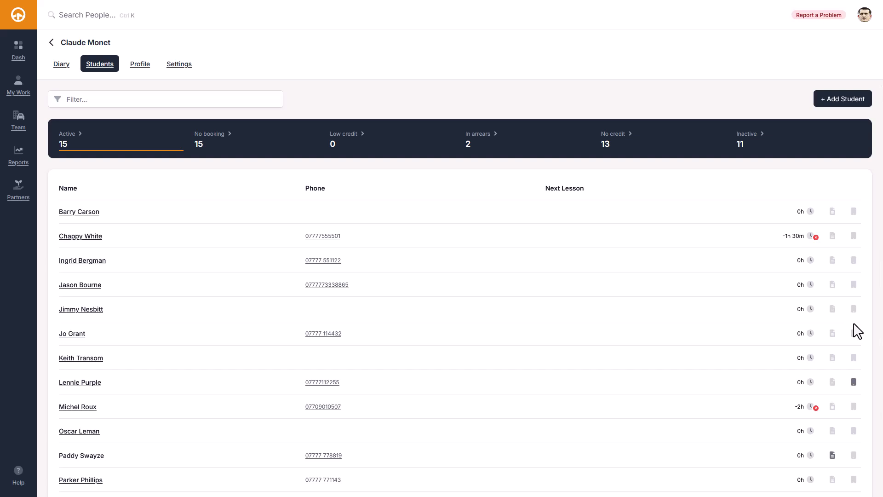
Step: Find the student in her new instructor's Students list and open her Transfer Details
{"action": "key", "text": "alt+Left"}
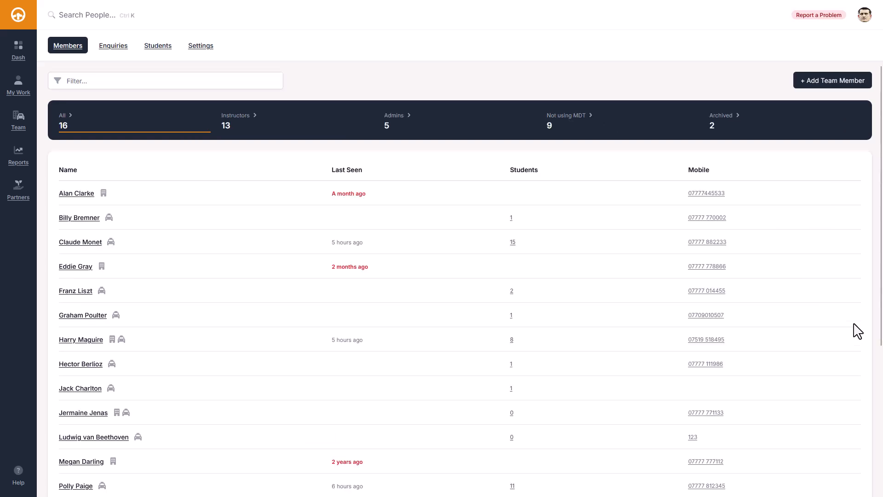
{"action": "scroll", "coordinate": [853, 331], "scroll_direction": "down", "scroll_amount": 5}
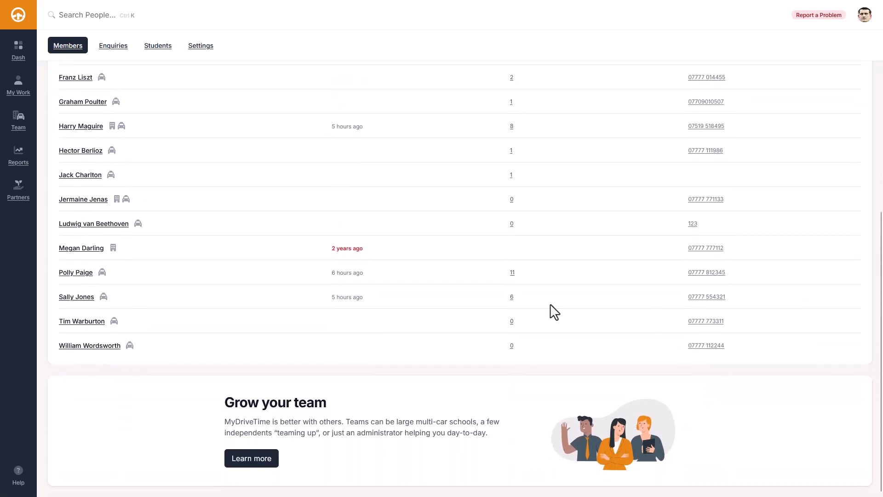
{"action": "left_click", "coordinate": [71, 275]}
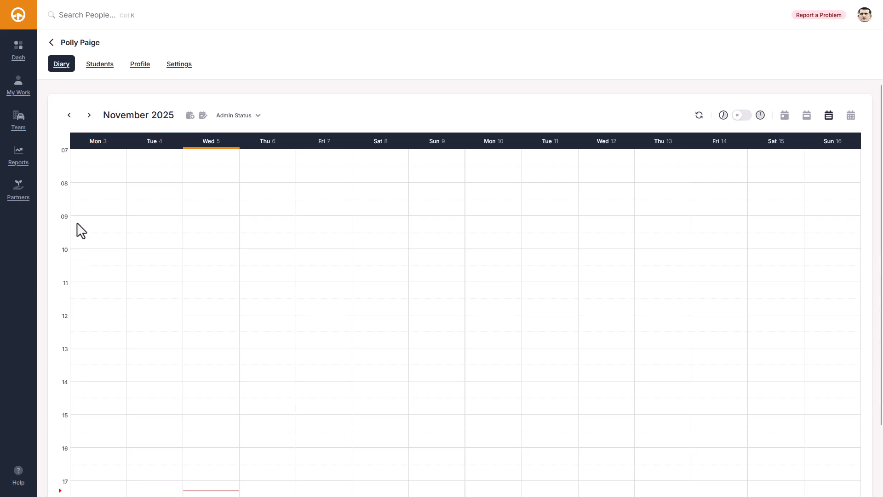
{"action": "left_click", "coordinate": [98, 65]}
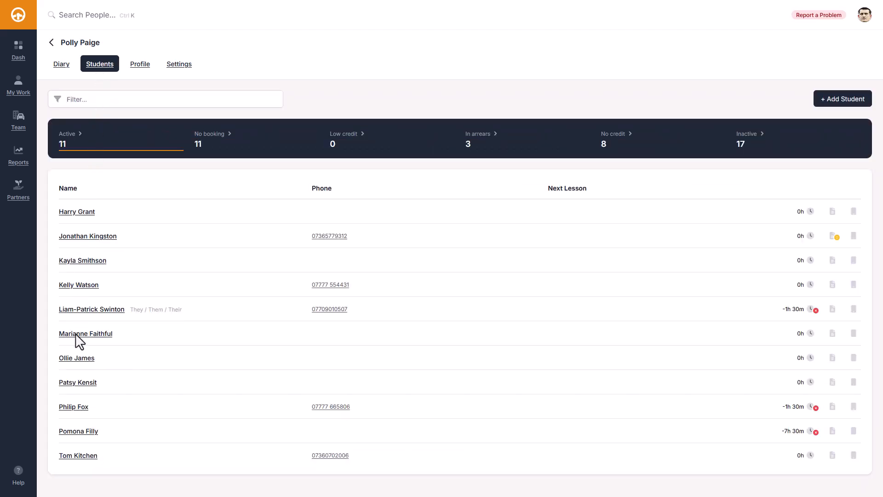
{"action": "left_click", "coordinate": [92, 334]}
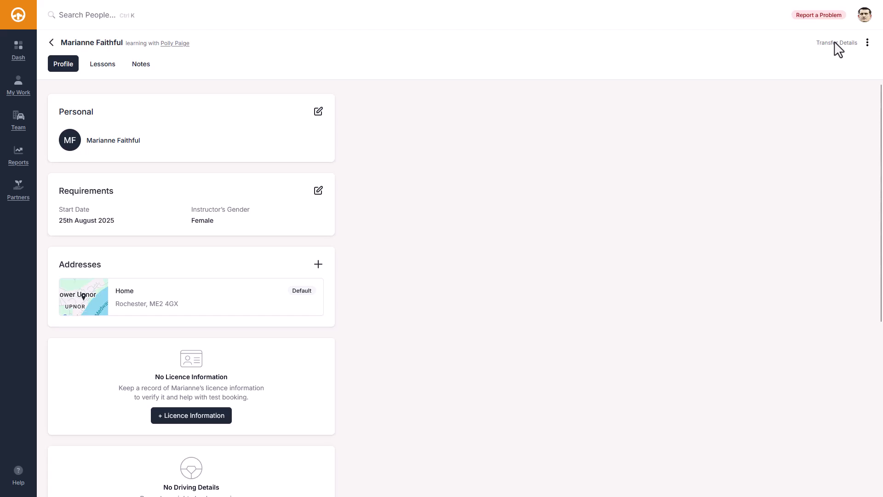
{"action": "left_click", "coordinate": [835, 43]}
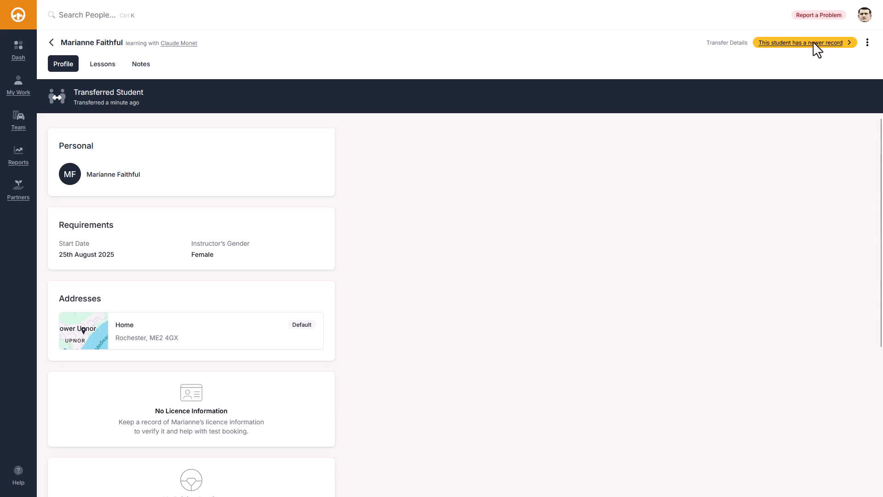
Step: Show the old record's Transfer Details: 22 days, 1.5 hours delivered, -1.5 hours available
{"action": "left_click", "coordinate": [729, 43]}
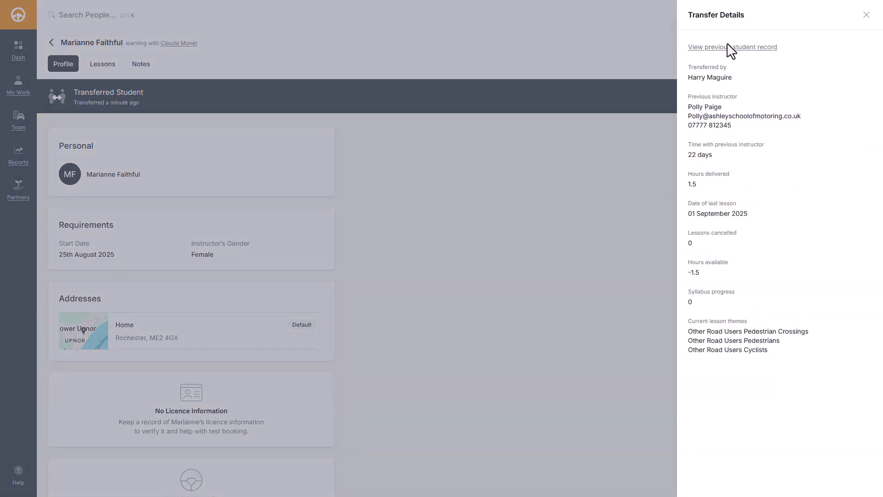